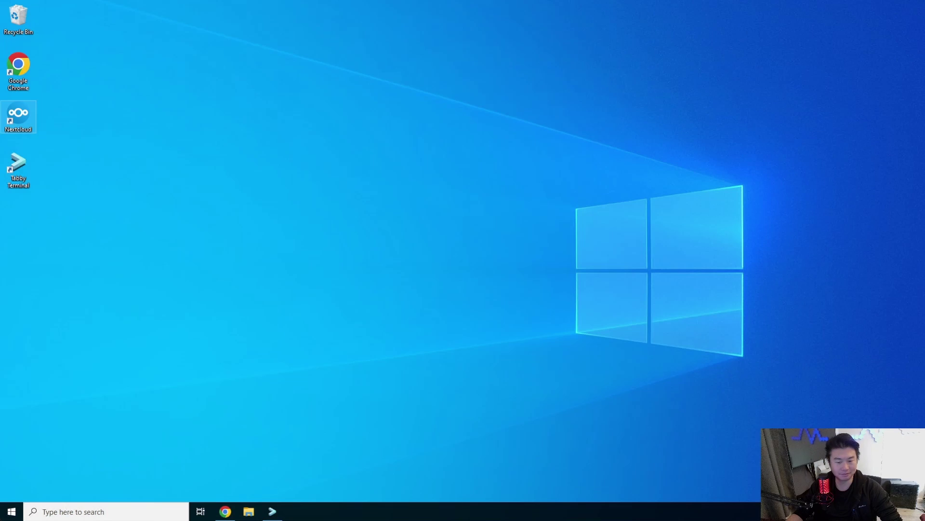
Step: Open dragon.local.zone in the dns project and bump the serial to 202307139
{"action": "left_click", "coordinate": [225, 511]}
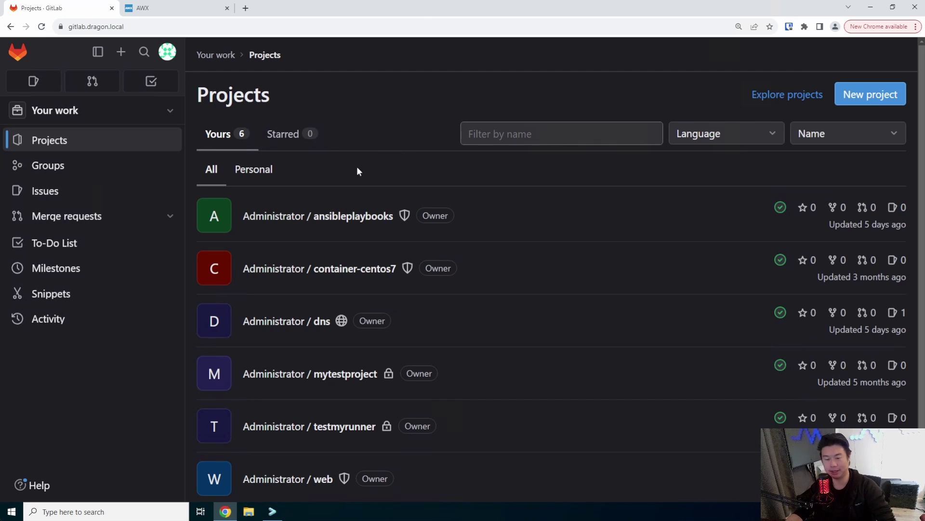
{"action": "left_click", "coordinate": [306, 321]}
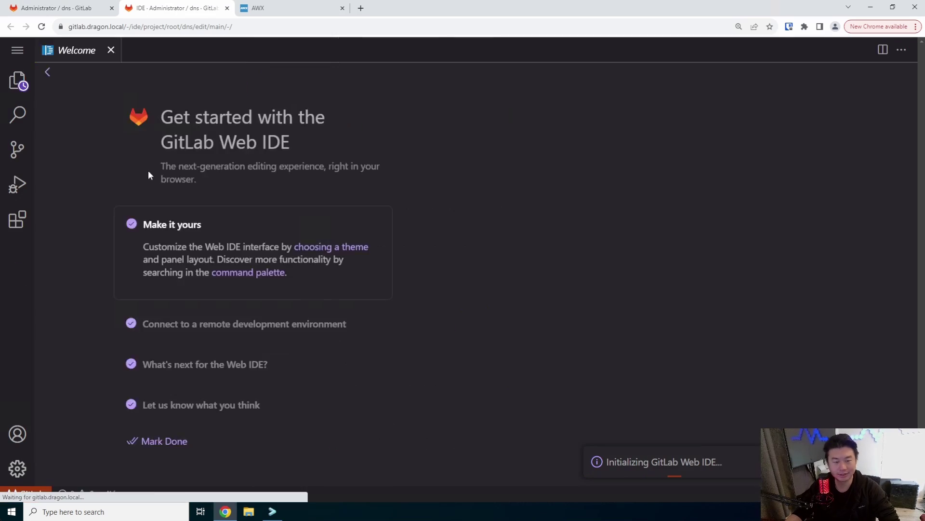
{"action": "left_click", "coordinate": [117, 137]}
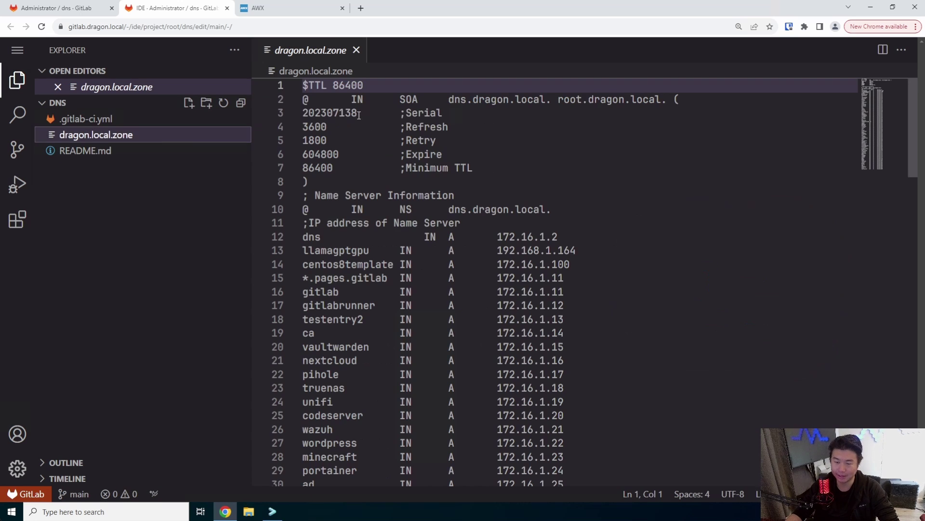
{"action": "left_click", "coordinate": [358, 113]}
{"action": "key", "text": "BackSpace"}
{"action": "type", "text": "9"}
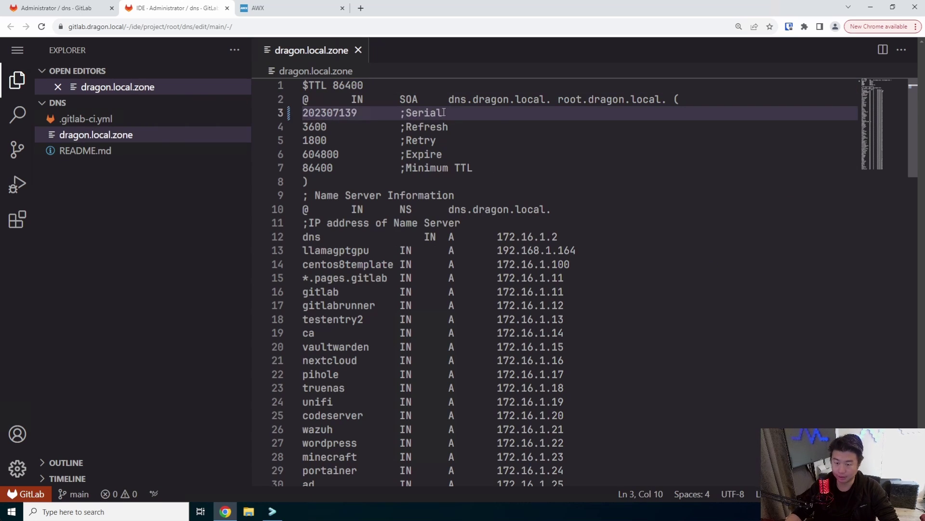
Step: Append a 'siteinspector IN A 172.16.1.90' record on line 95
{"action": "scroll", "coordinate": [584, 320], "scroll_direction": "down", "scroll_amount": 15}
{"action": "scroll", "coordinate": [581, 344], "scroll_direction": "down", "scroll_amount": 8}
{"action": "left_click", "coordinate": [600, 324]}
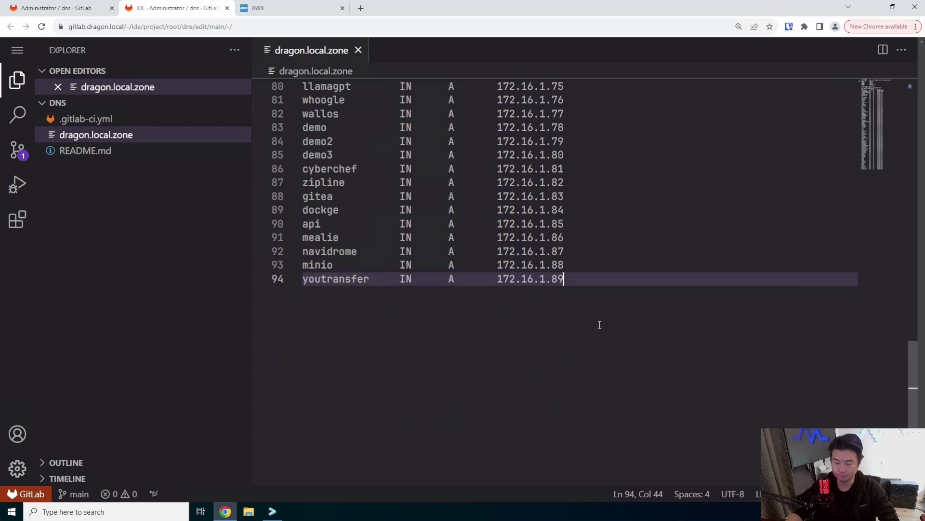
{"action": "key", "text": "Return"}
{"action": "type", "text": "siteinspector"}
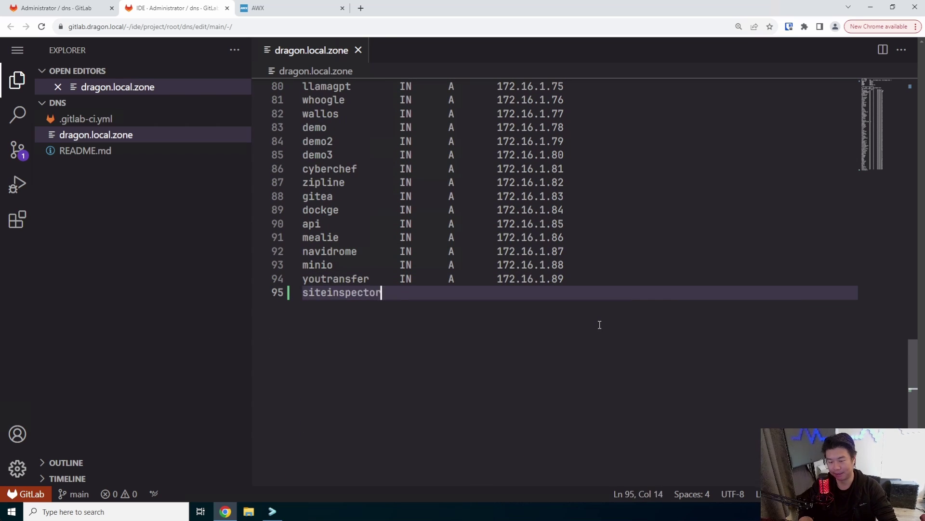
{"action": "key", "text": "Tab"}
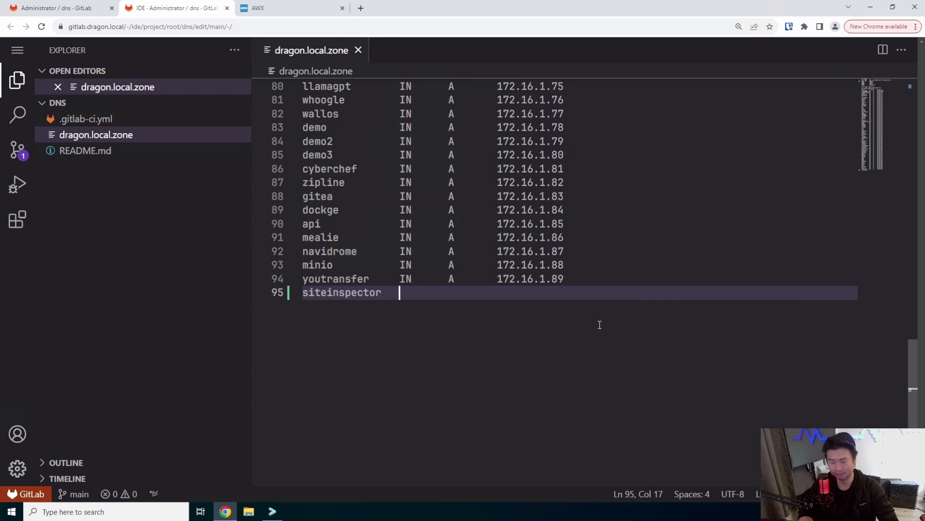
{"action": "type", "text": "IN"}
{"action": "key", "text": "Tab"}
{"action": "key", "text": "Tab"}
{"action": "type", "text": "A"}
{"action": "key", "text": "Escape"}
{"action": "key", "text": "Tab"}
{"action": "key", "text": "Tab"}
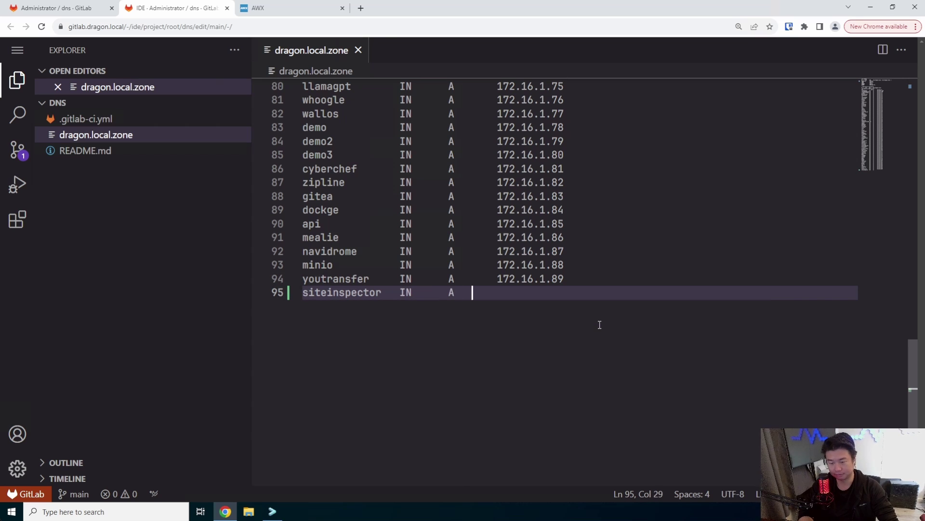
{"action": "type", "text": "172.16.1.90"}
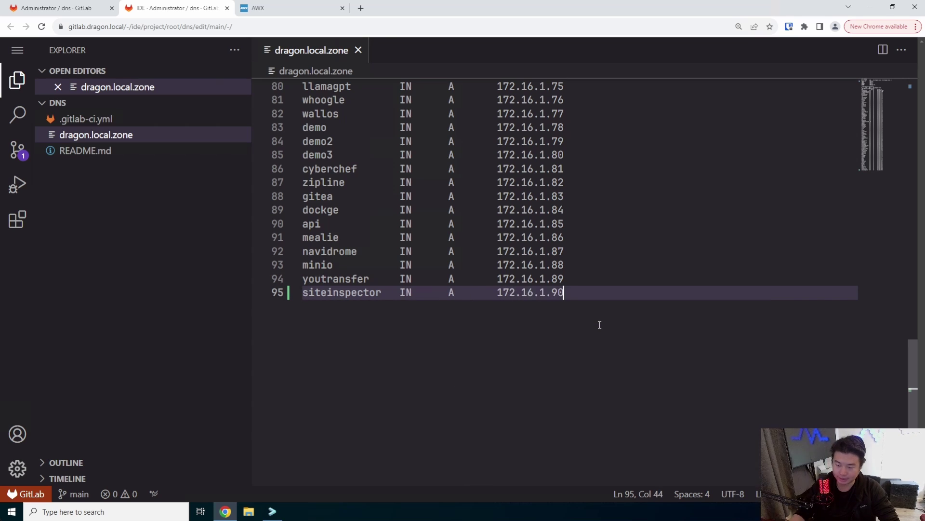
{"action": "left_click_drag", "start_coordinate": [622, 304], "coordinate": [424, 293]}
{"action": "left_click", "coordinate": [696, 292]}
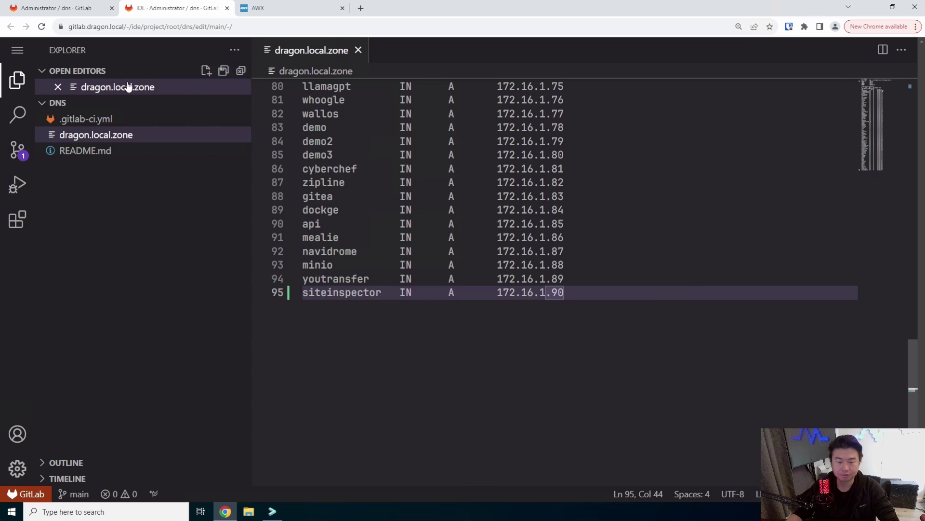
Step: Commit the zone change to main as 'add siteinspector' and close the Web IDE
{"action": "left_click", "coordinate": [17, 150]}
{"action": "left_click", "coordinate": [132, 75]}
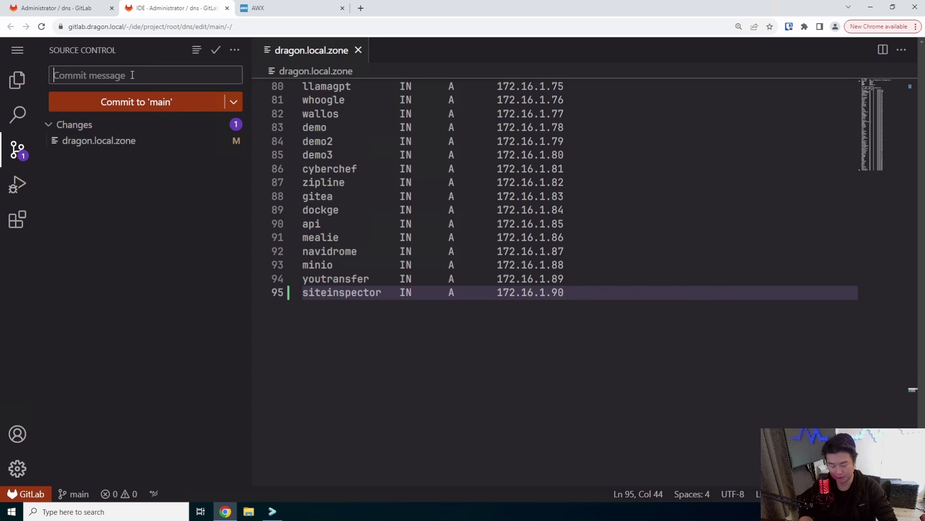
{"action": "type", "text": "ad"}
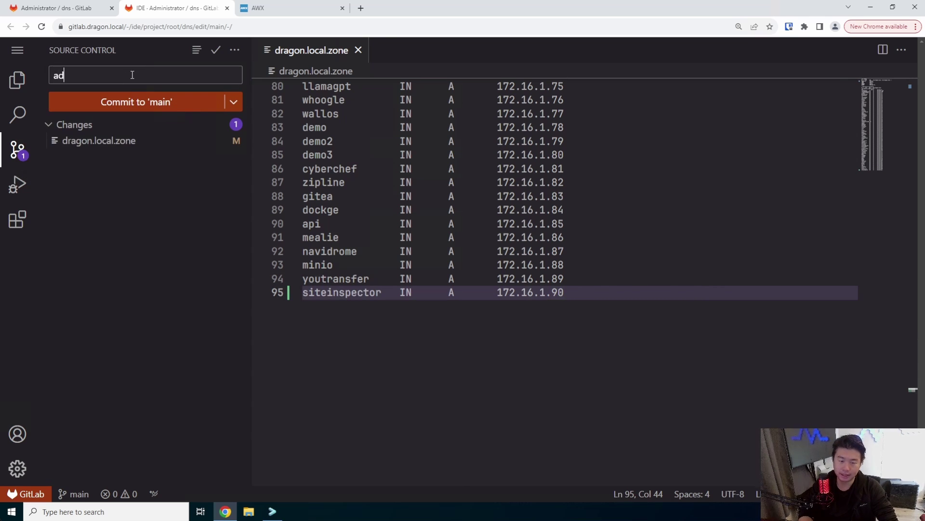
{"action": "type", "text": "d siteinspector"}
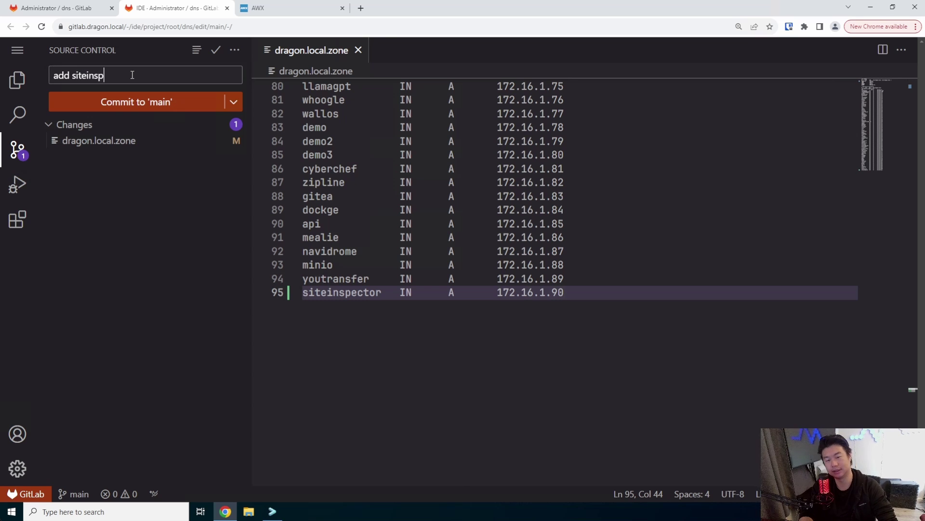
{"action": "left_click", "coordinate": [128, 101]}
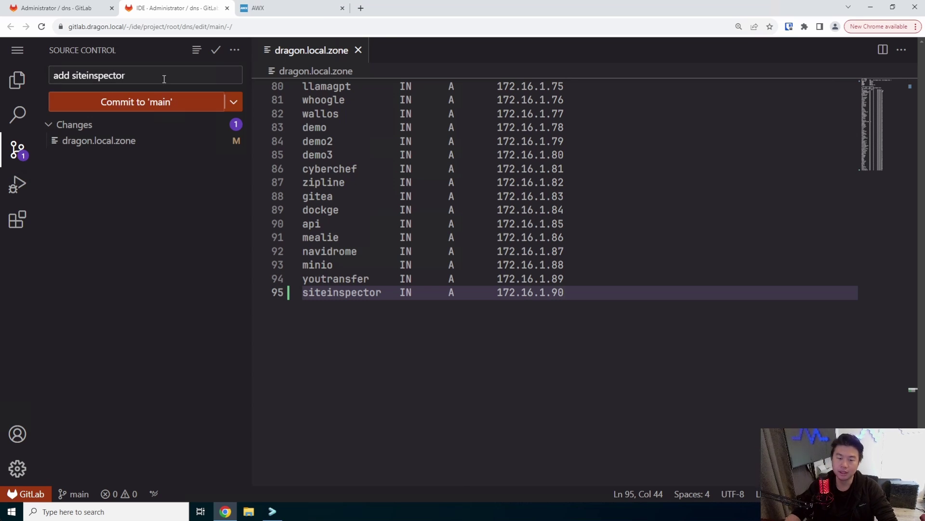
{"action": "middle_click", "coordinate": [201, 13]}
Step: Open the ansibleplaybooks project in the Web IDE
{"action": "left_click", "coordinate": [18, 52]}
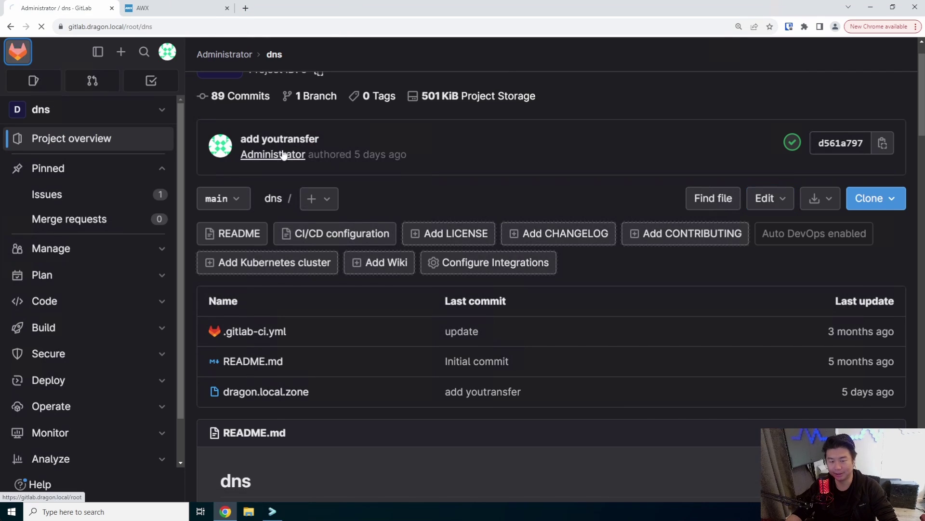
{"action": "left_click", "coordinate": [320, 215]}
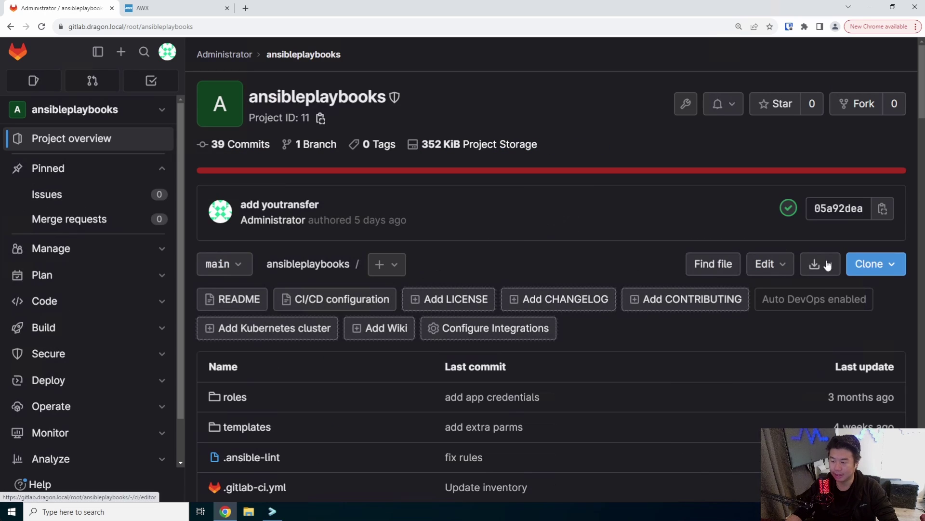
{"action": "left_click", "coordinate": [764, 262]}
{"action": "left_click", "coordinate": [672, 305]}
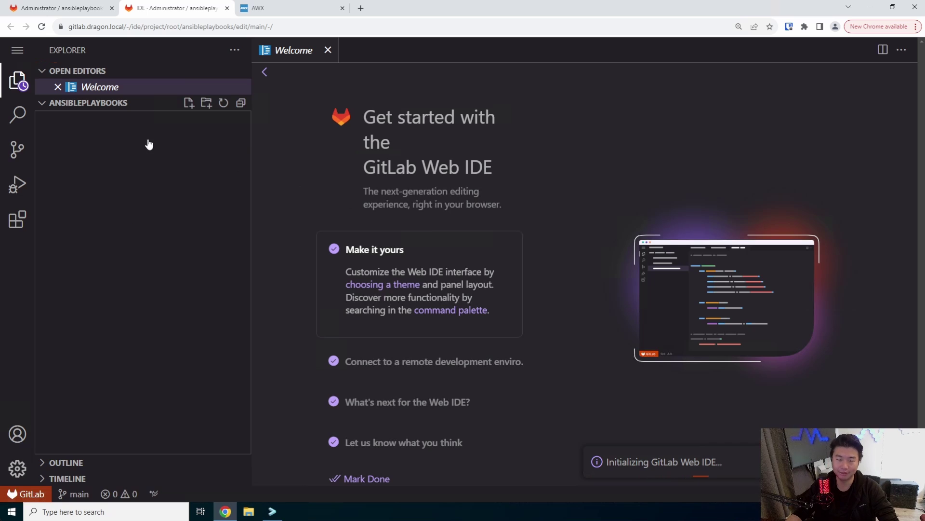
Step: Add siteinspector as a new host on line 18 of the inventory file
{"action": "left_click", "coordinate": [140, 251]}
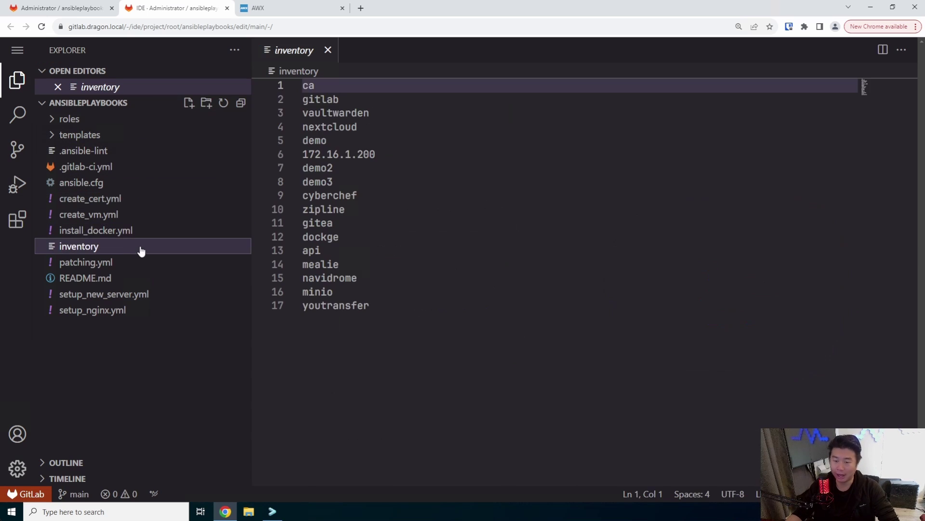
{"action": "left_click", "coordinate": [459, 340]}
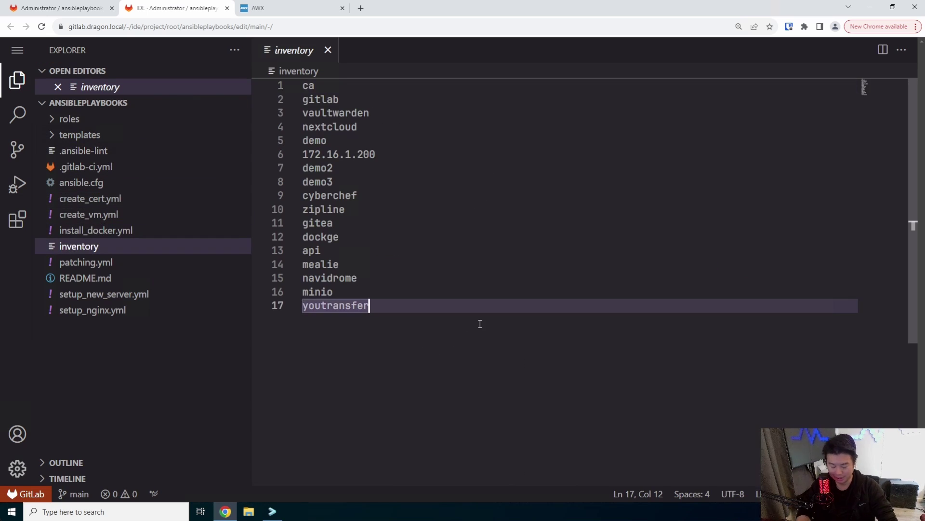
{"action": "key", "text": "Return"}
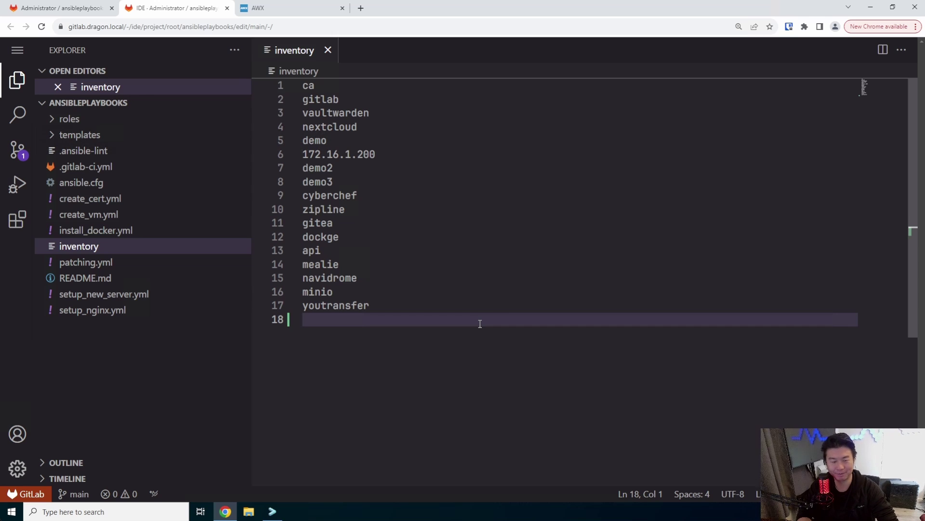
{"action": "type", "text": "site"}
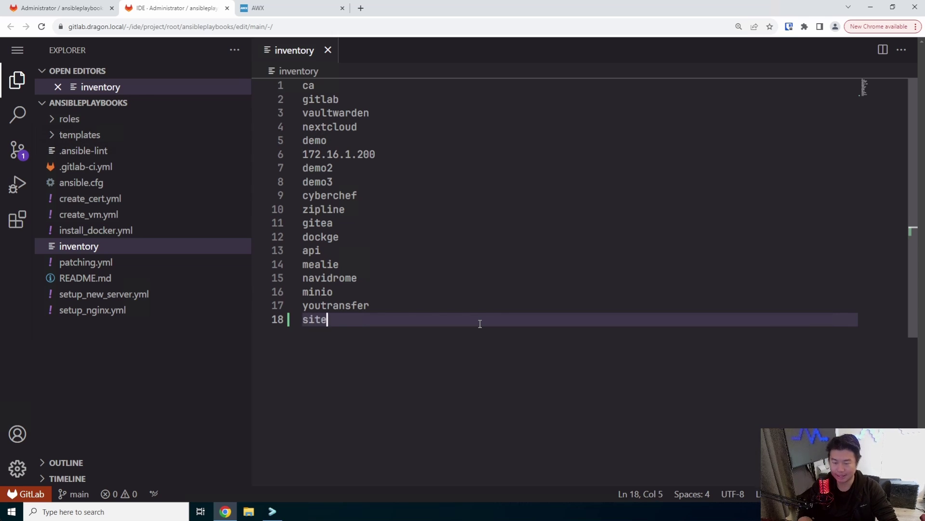
{"action": "type", "text": "inspector"}
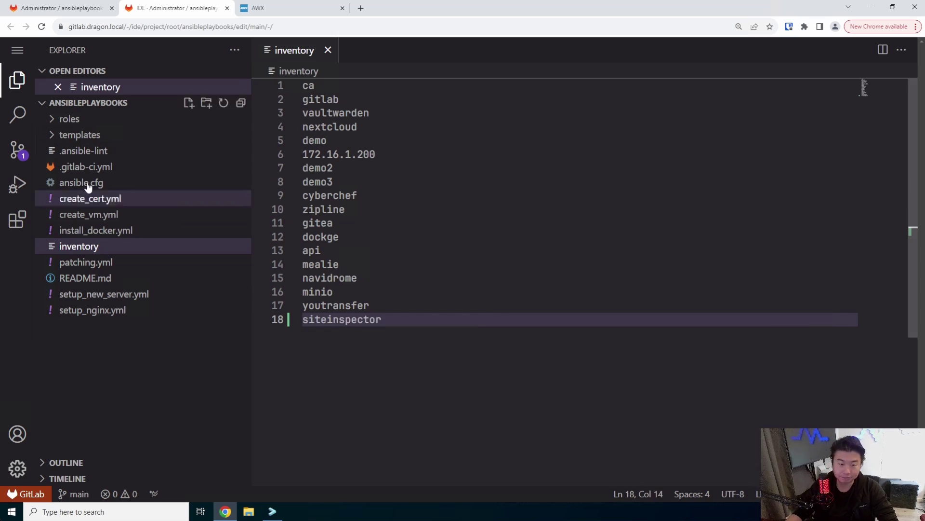
{"action": "key", "text": "ctrl+shift+g"}
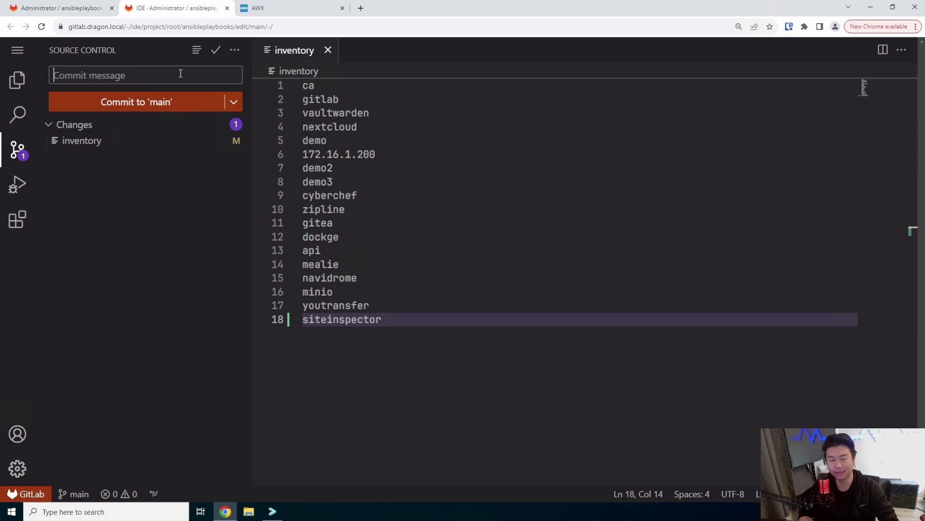
Step: Commit the inventory change to main as 'add siteinspec' and close the Web IDE tab
{"action": "type", "text": "add siteinspector"}
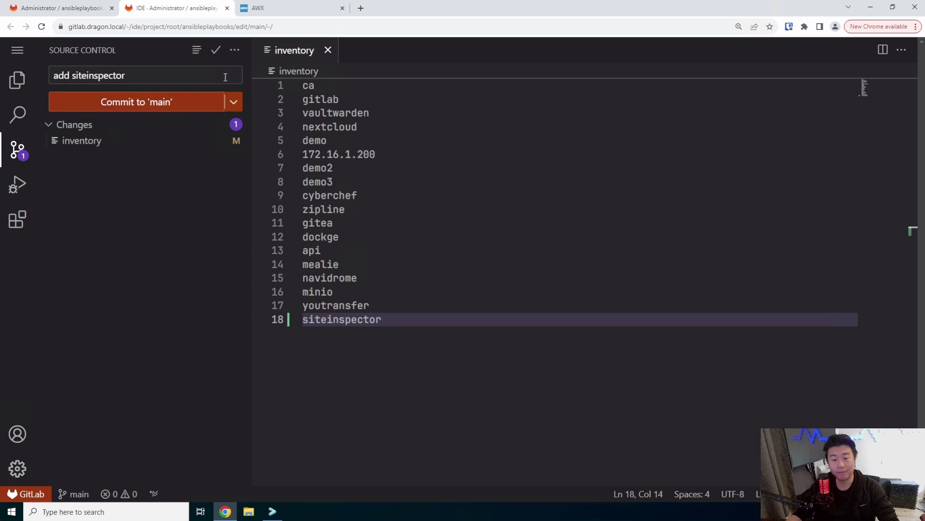
{"action": "left_click", "coordinate": [182, 101]}
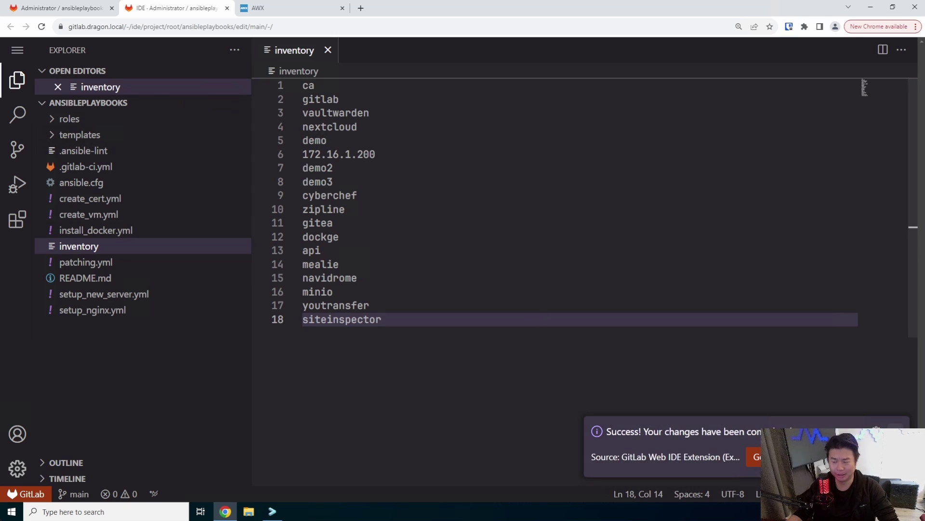
{"action": "left_click", "coordinate": [17, 49]}
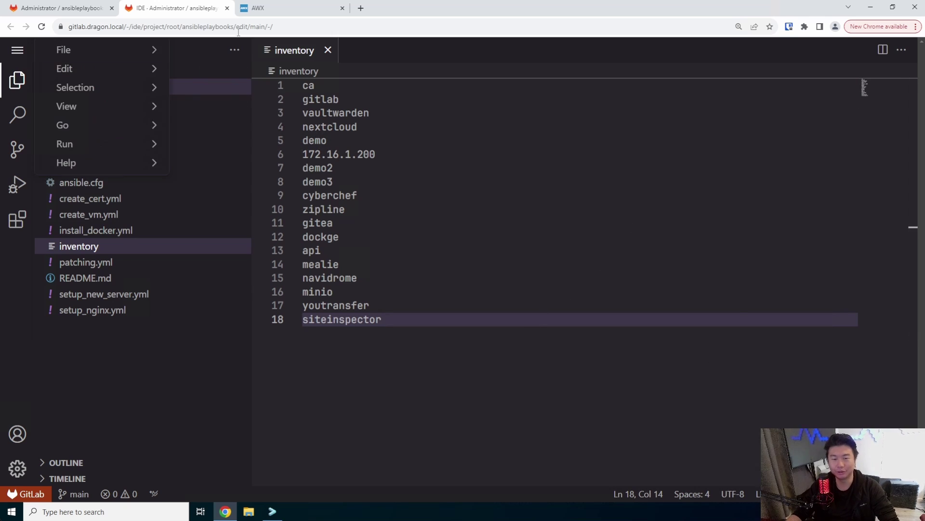
{"action": "left_click", "coordinate": [112, 51]}
{"action": "left_click", "coordinate": [551, 149]}
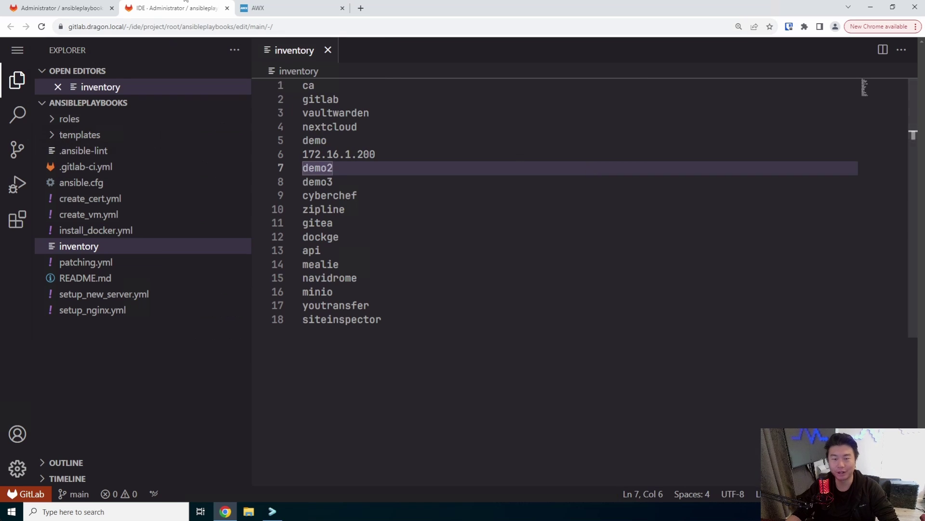
{"action": "left_click", "coordinate": [227, 8]}
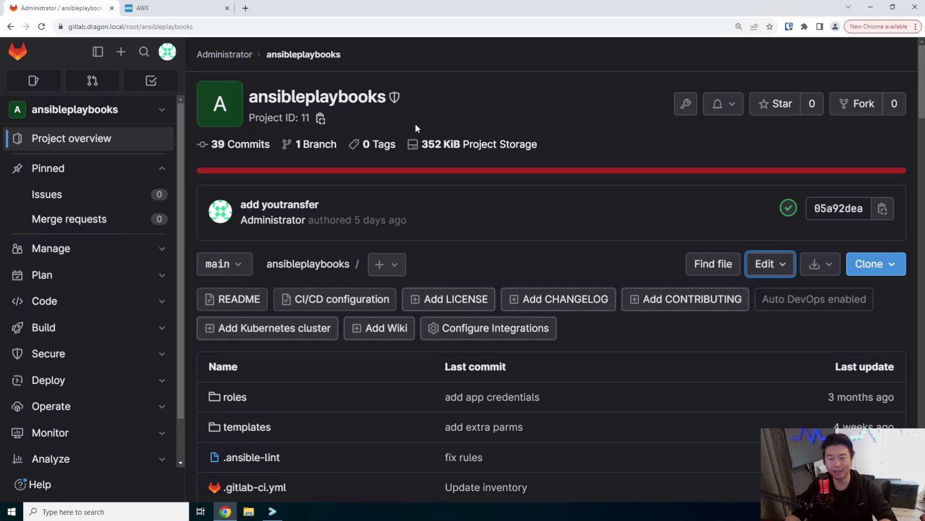
{"action": "left_click", "coordinate": [193, 8]}
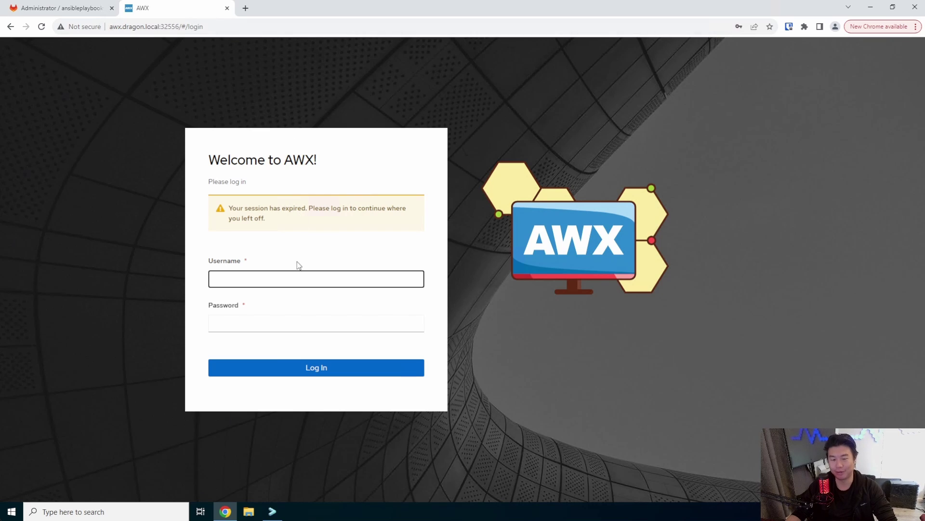
Step: Enter admin as the AWX username and move to the password field
{"action": "type", "text": "admin"}
{"action": "key", "text": "Tab"}
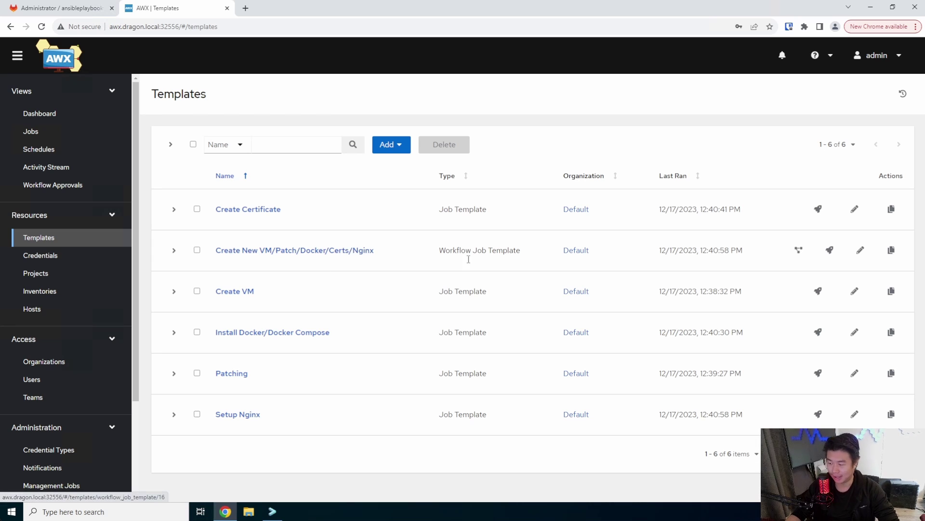
Step: Launch the workflow with hostname siteinspector, new_IP 172.16.1.90 and vm_name Dragon siteinspector
{"action": "left_click", "coordinate": [836, 251]}
{"action": "left_click", "coordinate": [352, 164]}
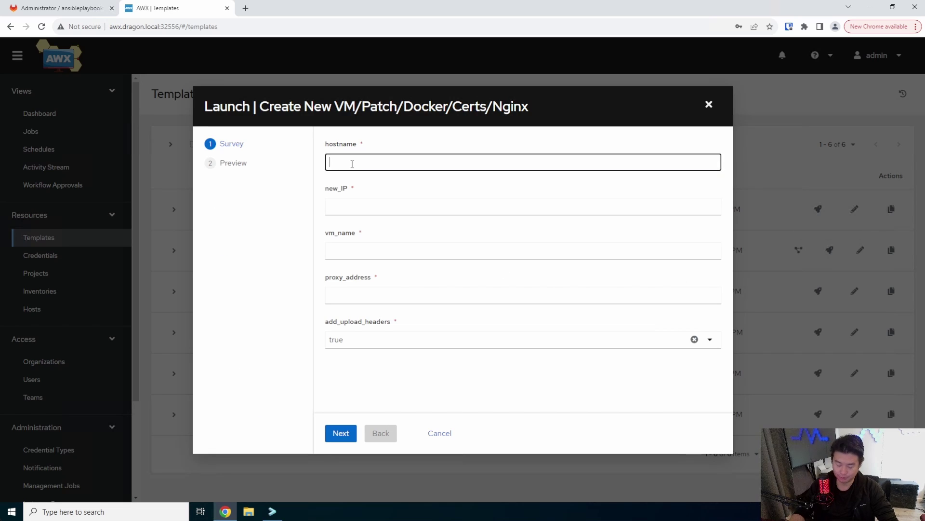
{"action": "type", "text": "siteins"}
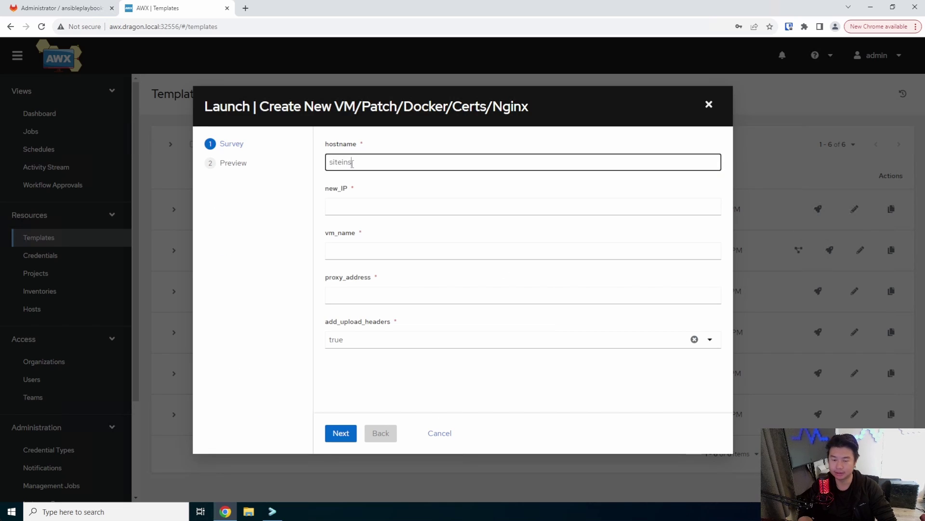
{"action": "type", "text": "pector"}
{"action": "key", "text": "Tab"}
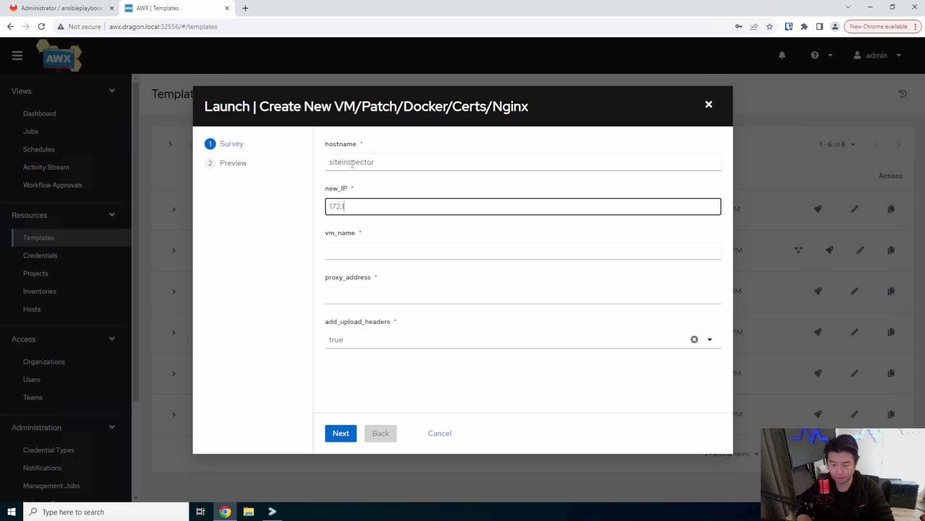
{"action": "type", "text": "172.16.1.90"}
{"action": "key", "text": "Tab"}
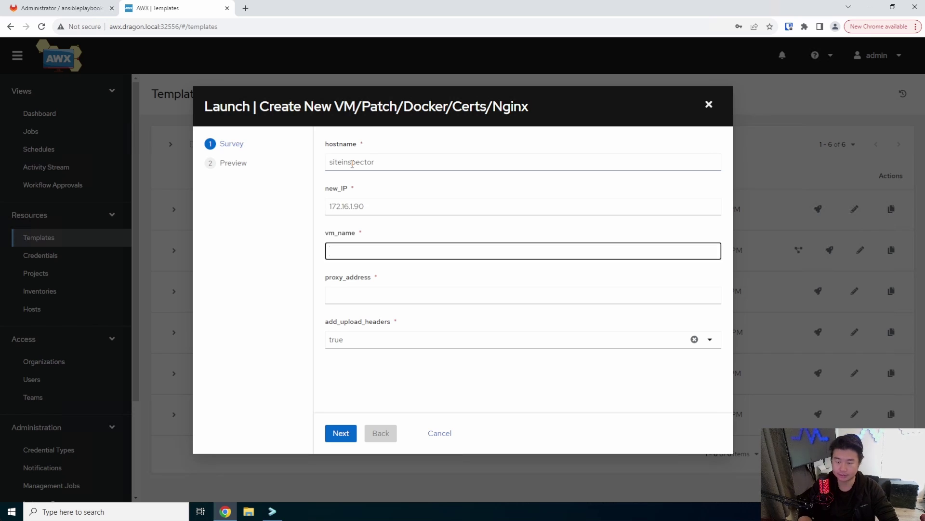
{"action": "type", "text": "Dragon siteinspector"}
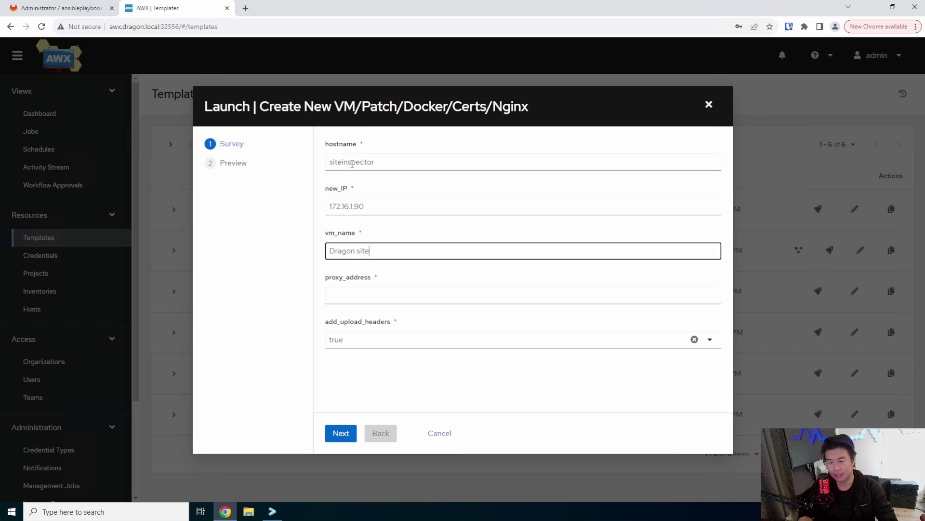
{"action": "left_click", "coordinate": [412, 295]}
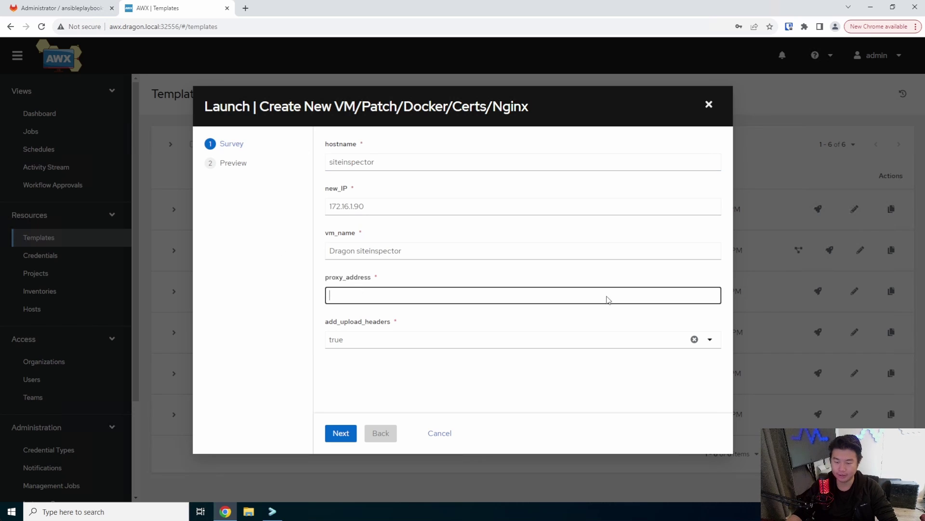
Step: Search for siteinspector, open its GitHub repository and view docker-compose.yml
{"action": "left_click", "coordinate": [245, 8]}
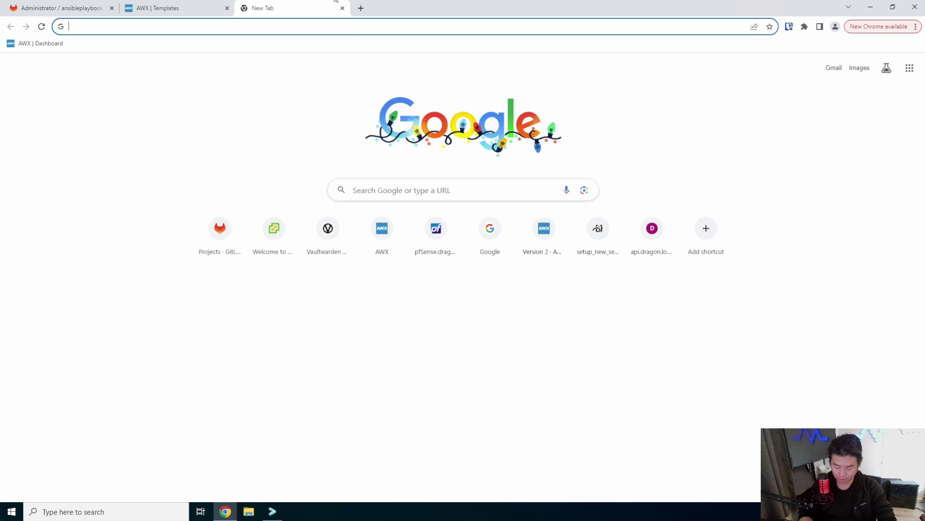
{"action": "type", "text": "siteinspector"}
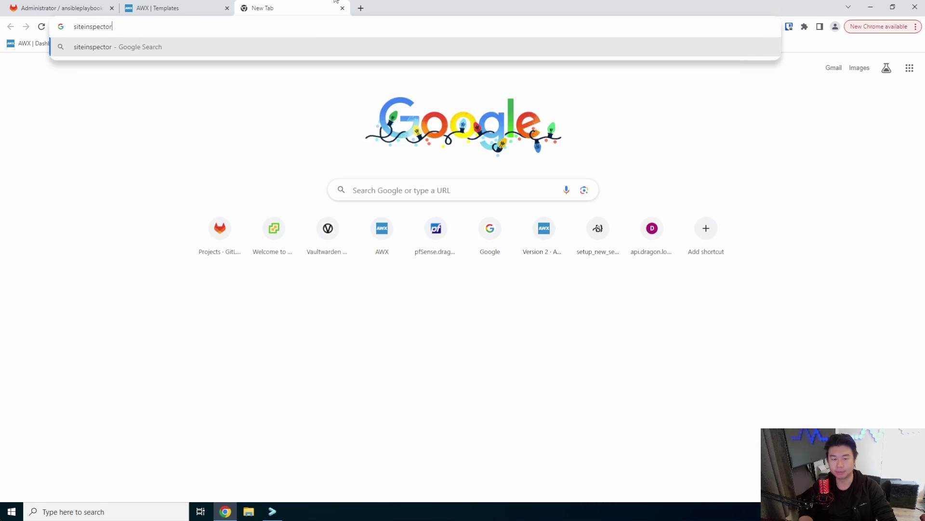
{"action": "key", "text": "Return"}
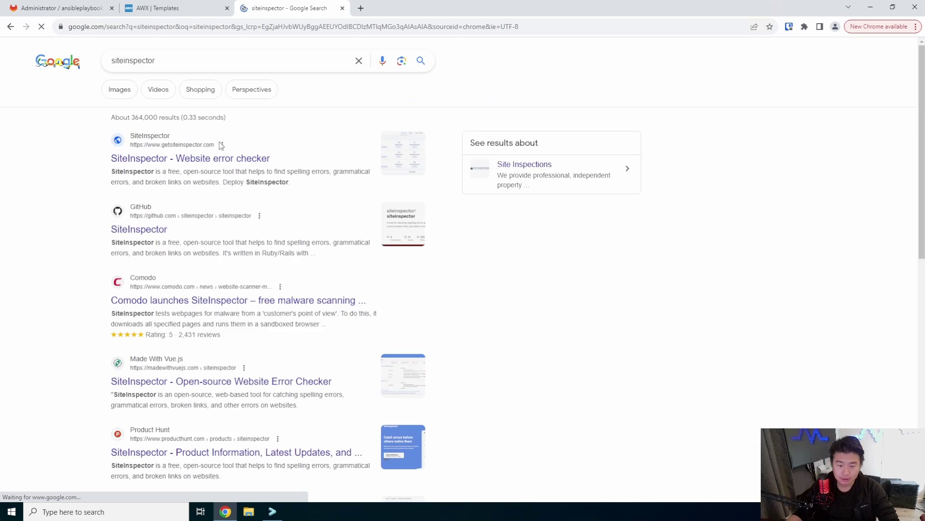
{"action": "left_click", "coordinate": [220, 159]}
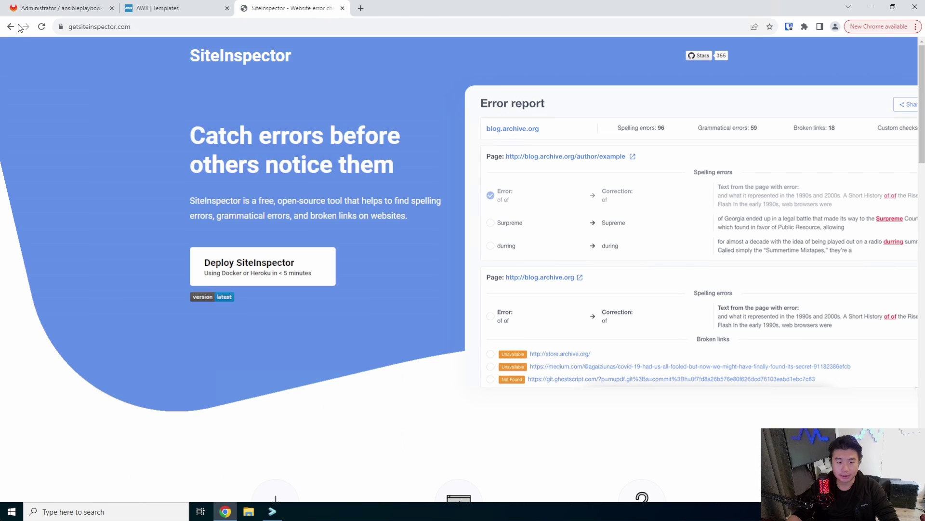
{"action": "left_click", "coordinate": [11, 26]}
{"action": "left_click", "coordinate": [140, 229]}
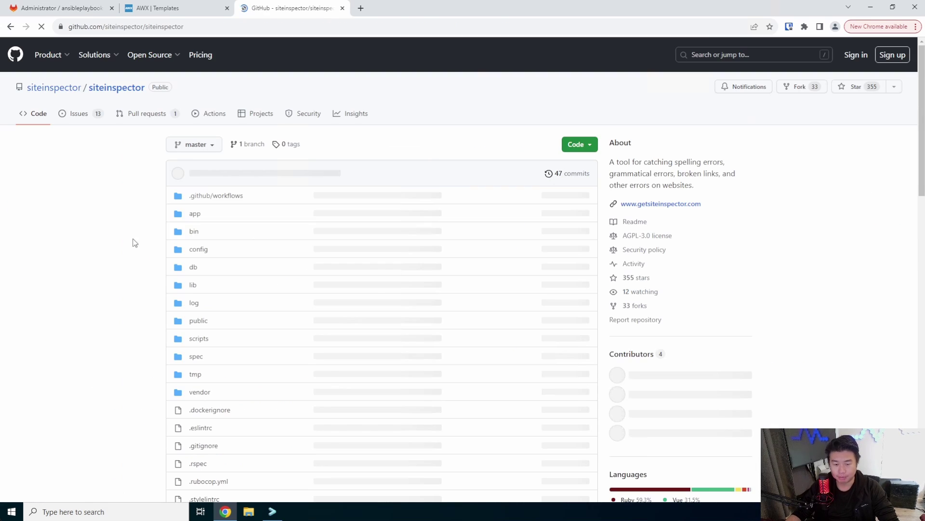
{"action": "scroll", "coordinate": [409, 227], "scroll_direction": "down", "scroll_amount": 5}
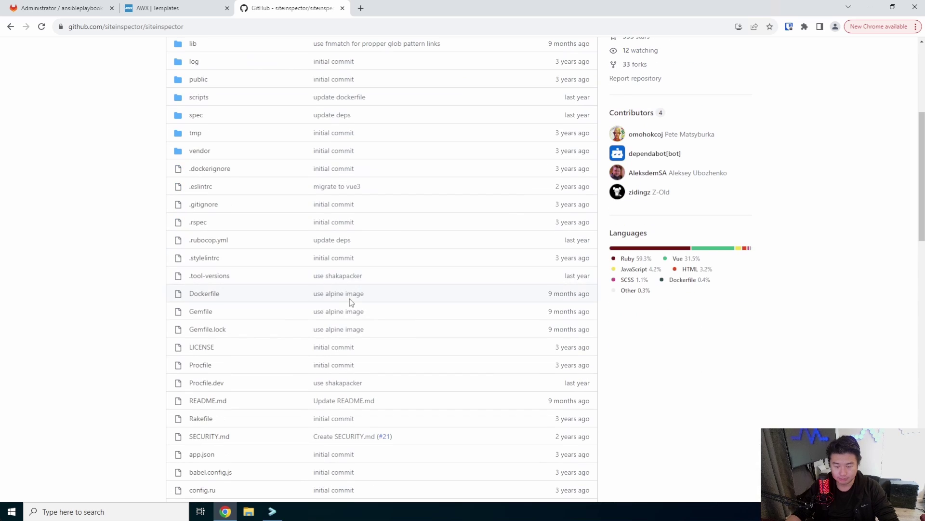
{"action": "scroll", "coordinate": [354, 295], "scroll_direction": "down", "scroll_amount": 2}
{"action": "left_click", "coordinate": [207, 411]}
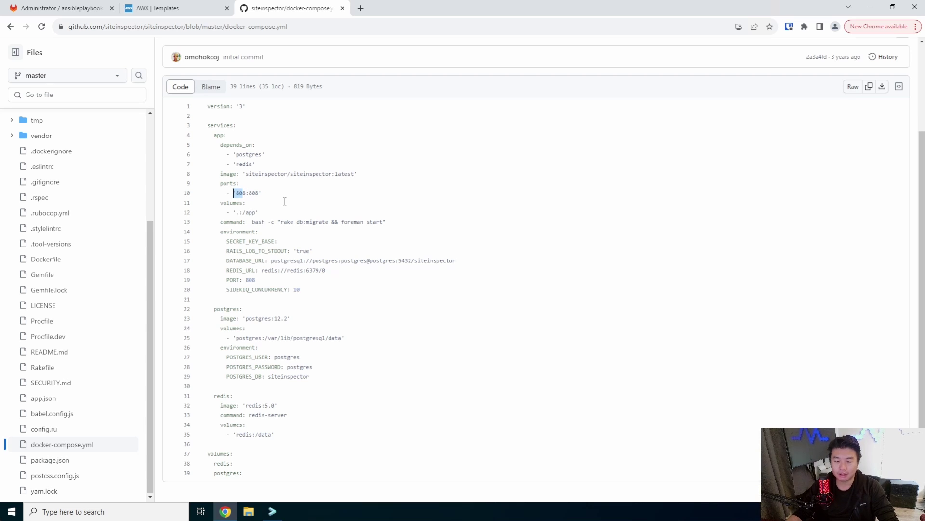
{"action": "left_click", "coordinate": [162, 10]}
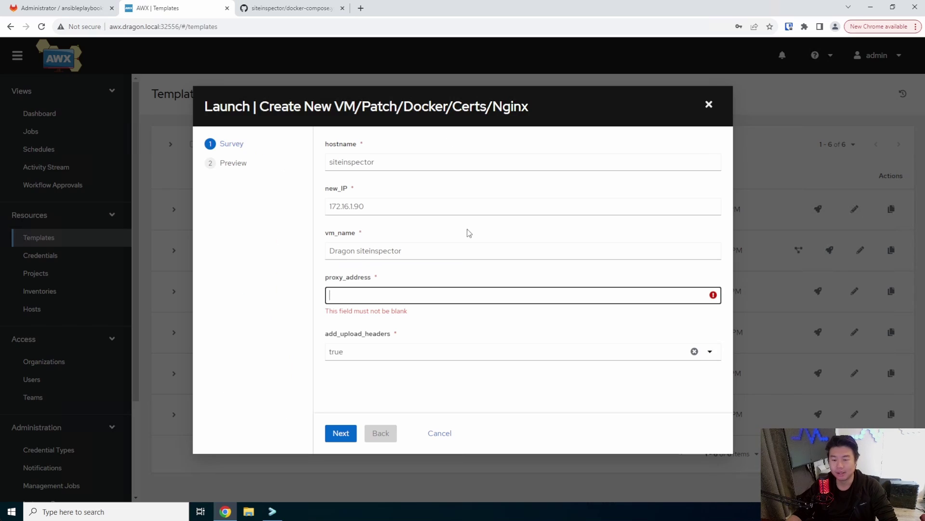
{"action": "type", "text": "http://"}
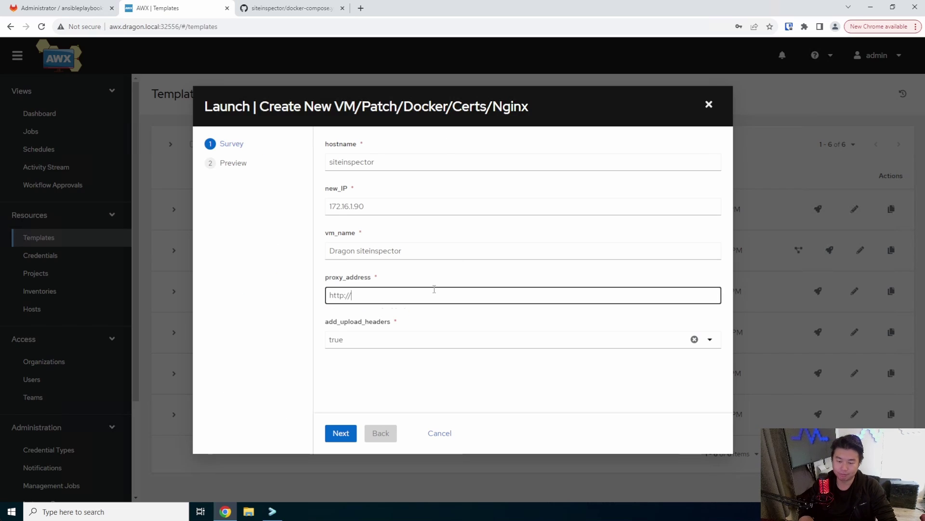
{"action": "type", "text": "localhost:808"}
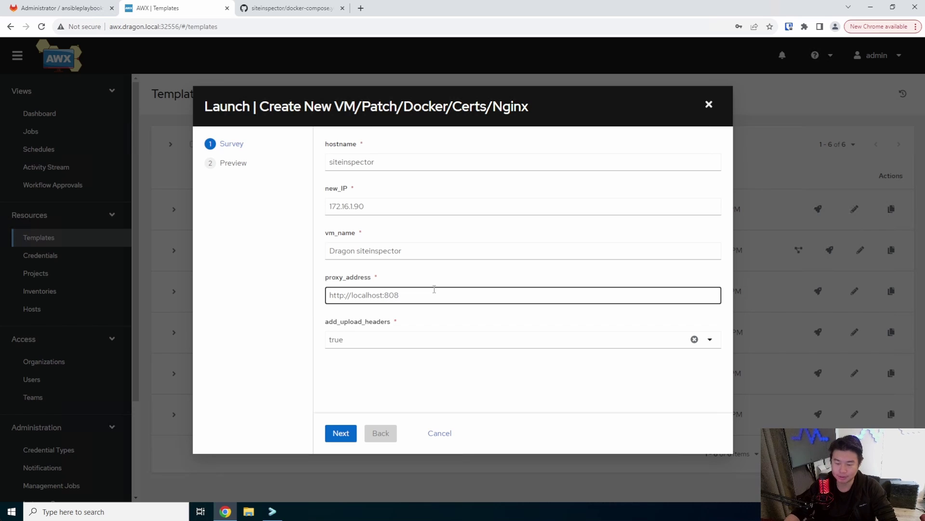
{"action": "key", "text": "shift+Left"}
{"action": "key", "text": "shift+Left"}
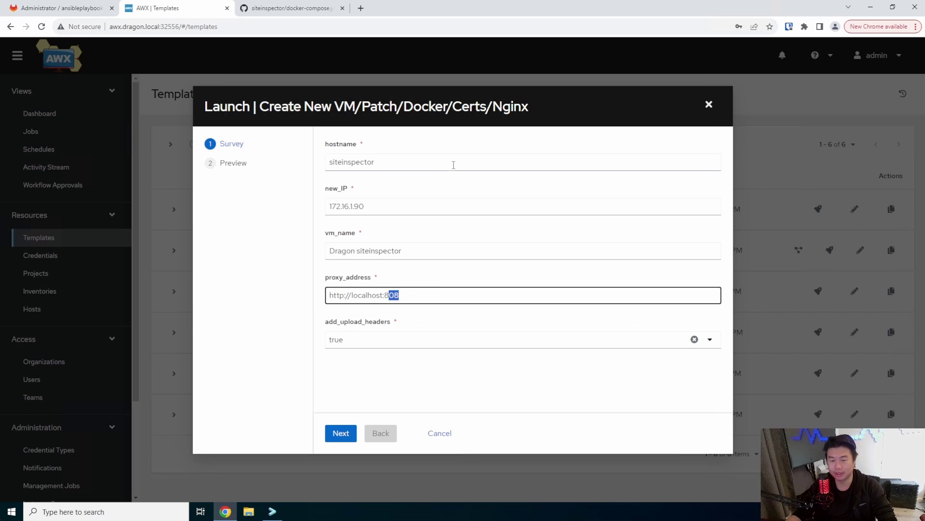
{"action": "left_click", "coordinate": [454, 165]}
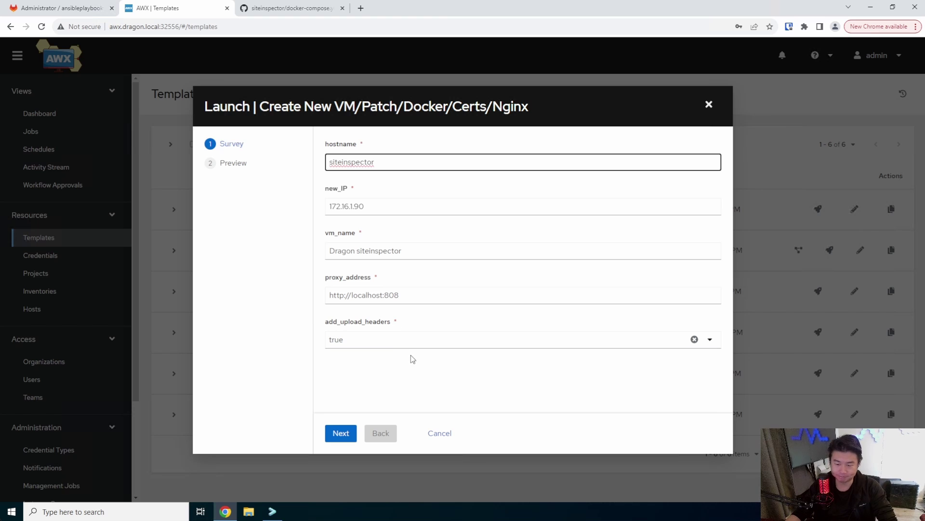
{"action": "left_click", "coordinate": [330, 433]}
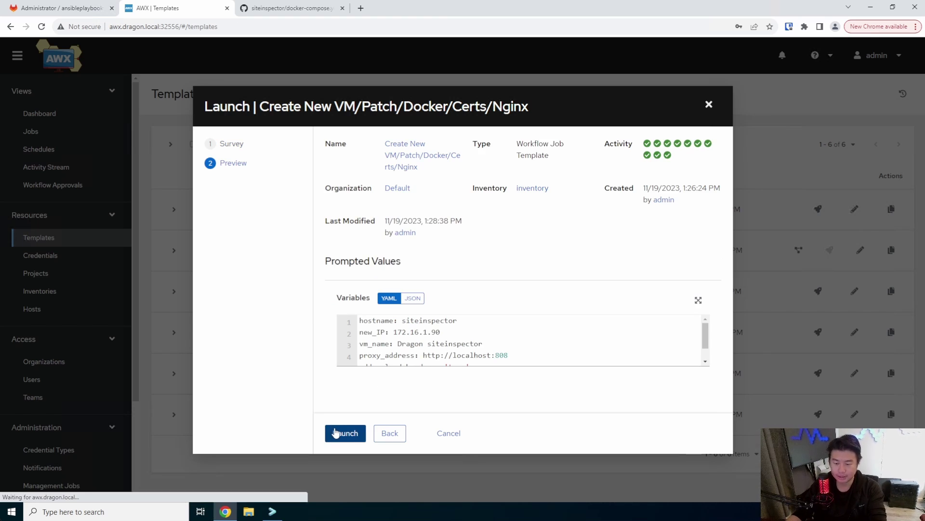
{"action": "left_click", "coordinate": [336, 433]}
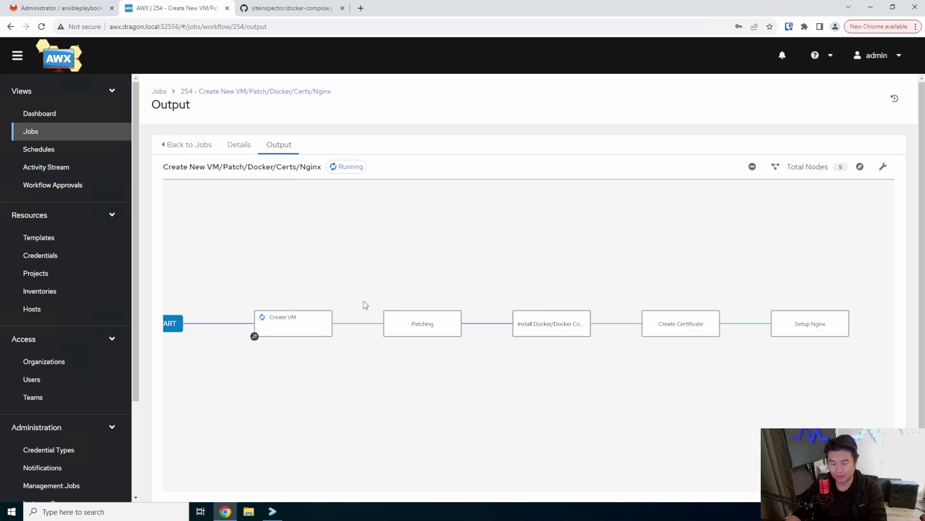
Step: Watch workflow job 254 finish successfully, then switch to the terminal
{"action": "mouse_move", "coordinate": [303, 312]}
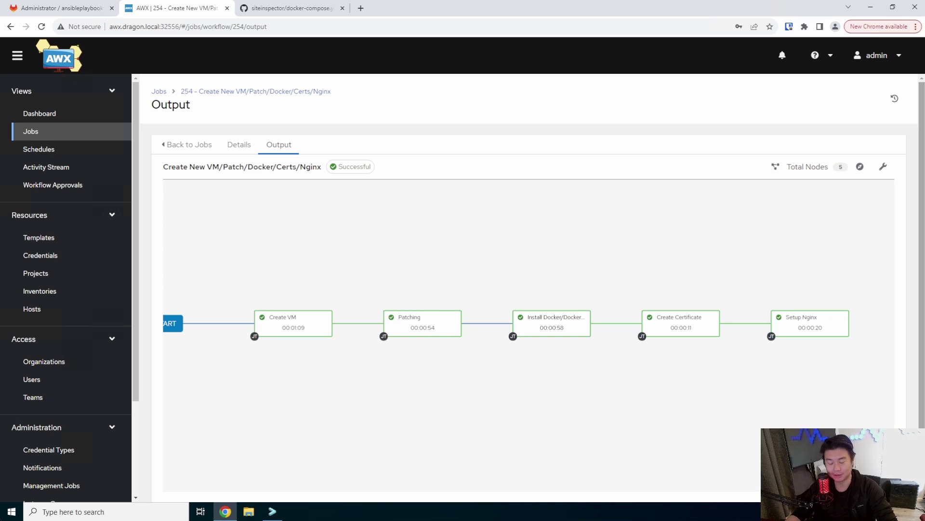
{"action": "left_click", "coordinate": [274, 511]}
Step: SSH into siteinspector.dragon.local as root and confirm docker ps -a lists no containers
{"action": "type", "text": "ssh "}
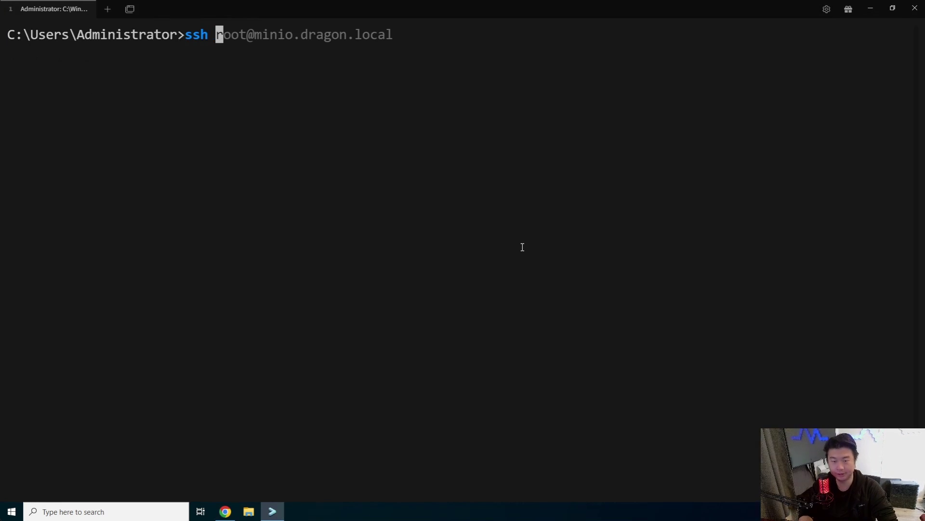
{"action": "type", "text": "root@"}
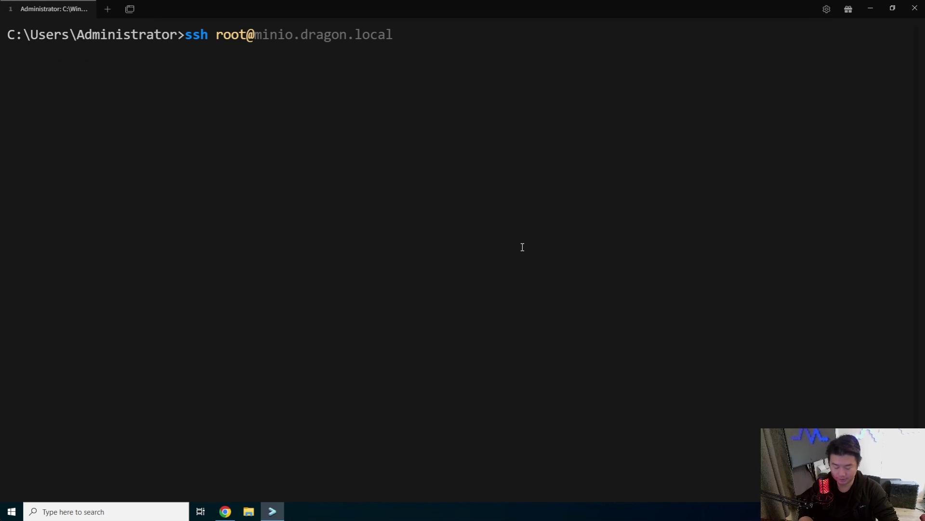
{"action": "type", "text": "siteinspector."}
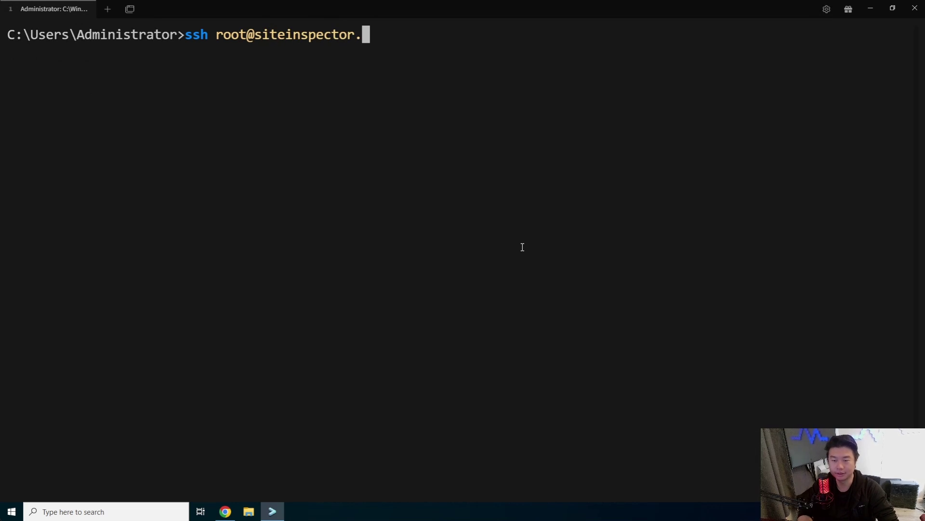
{"action": "type", "text": "dragon.local"}
{"action": "key", "text": "Return"}
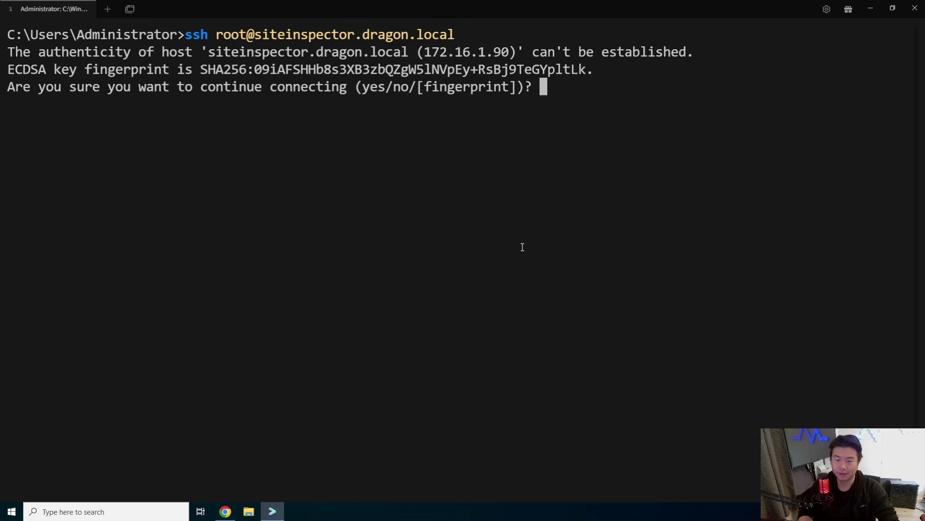
{"action": "type", "text": "yes"}
{"action": "key", "text": "Return"}
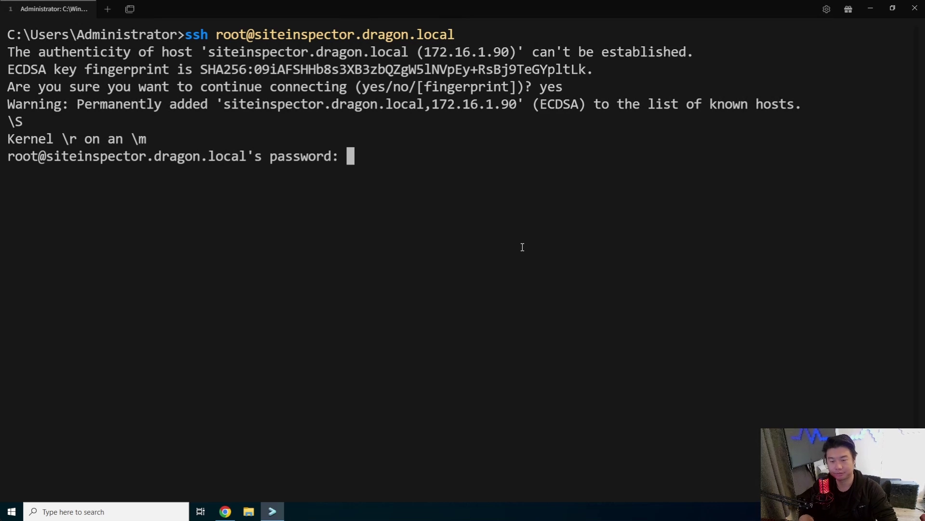
{"action": "key", "text": "Return"}
{"action": "key", "text": "ctrl+l"}
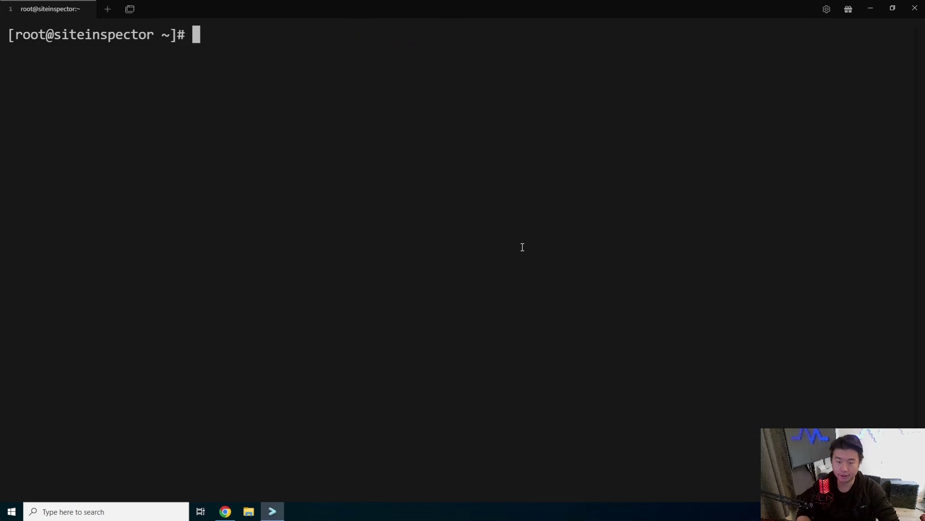
{"action": "type", "text": "docker ps -a"}
{"action": "key", "text": "Return"}
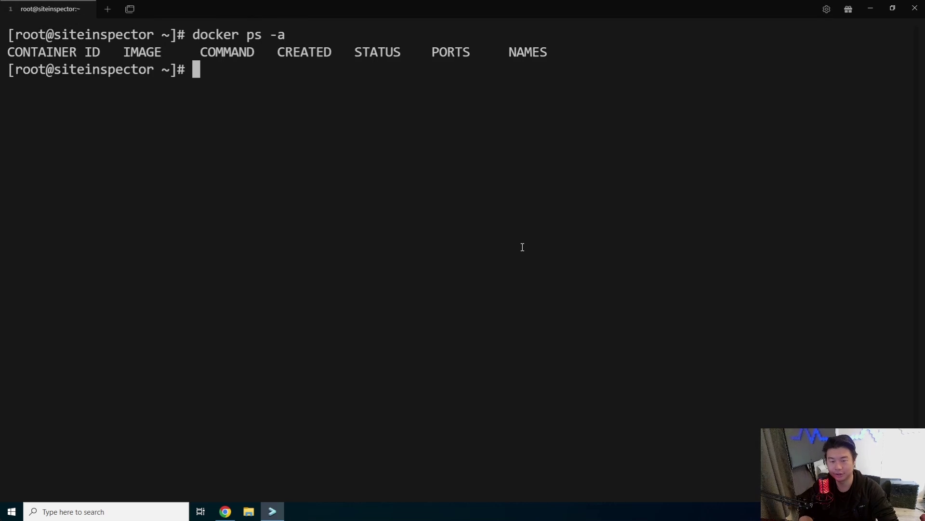
Step: Print /etc/nginx/nginx.conf to confirm it proxies to localhost:808, then clear the screen
{"action": "type", "text": "c"}
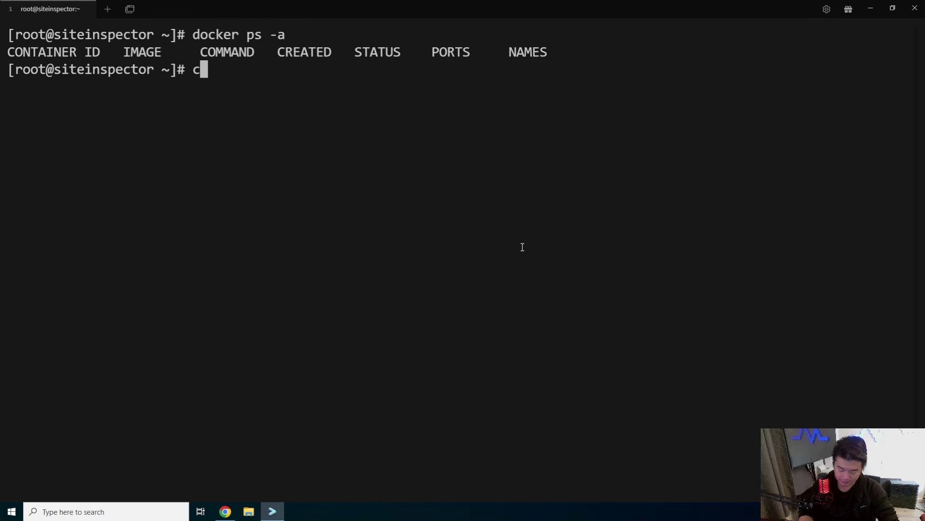
{"action": "type", "text": "aat /"}
{"action": "key", "text": "BackSpace"}
{"action": "key", "text": "BackSpace"}
{"action": "key", "text": "BackSpace"}
{"action": "key", "text": "BackSpace"}
{"action": "key", "text": "BackSpace"}
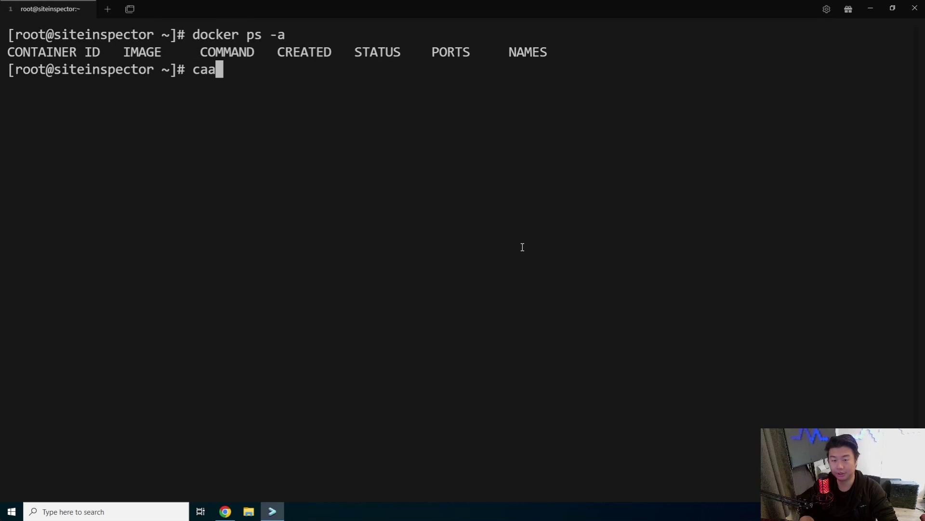
{"action": "type", "text": "t"}
{"action": "key", "text": "BackSpace"}
{"action": "key", "text": "BackSpace"}
{"action": "type", "text": "at /etc/nginx/n"}
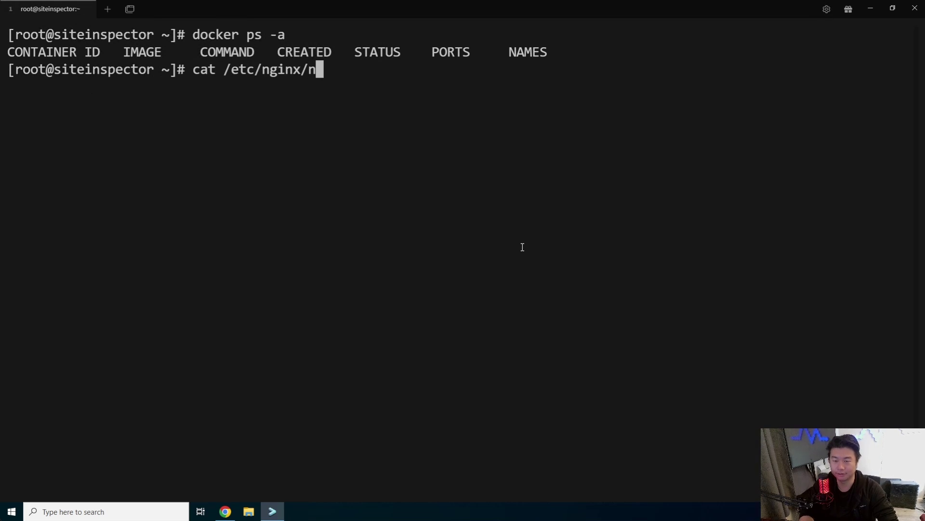
{"action": "key", "text": "Tab"}
{"action": "key", "text": "Return"}
{"action": "scroll", "coordinate": [506, 153], "scroll_direction": "up", "scroll_amount": 1}
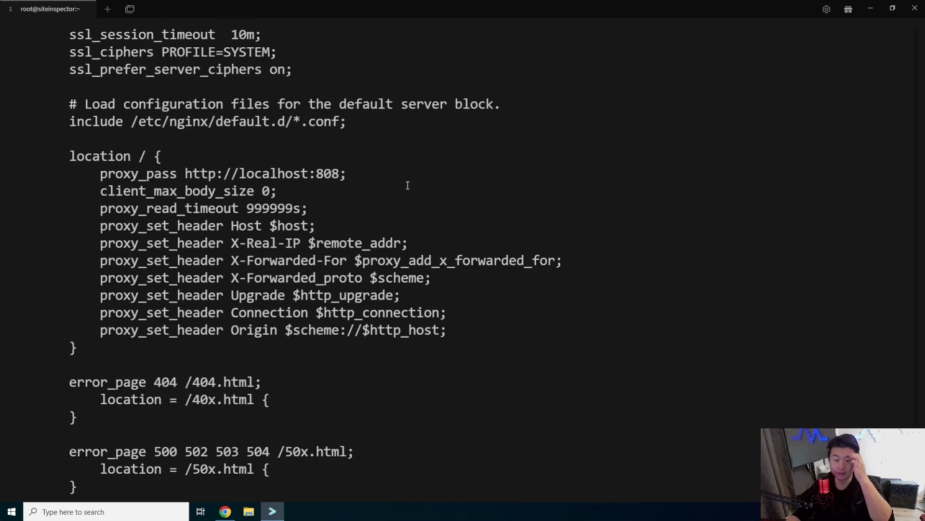
{"action": "left_click_drag", "start_coordinate": [346, 176], "coordinate": [275, 182]}
{"action": "left_click", "coordinate": [435, 188]}
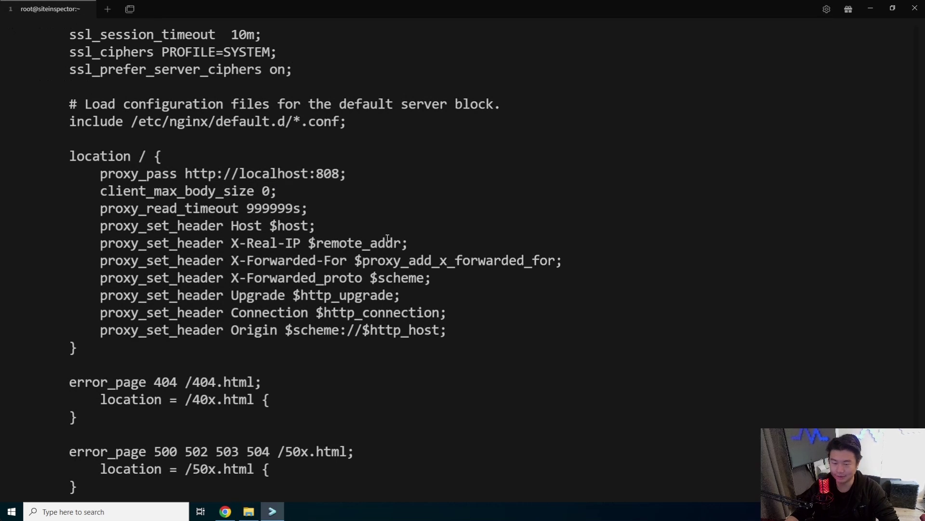
{"action": "scroll", "coordinate": [376, 226], "scroll_direction": "down", "scroll_amount": 1}
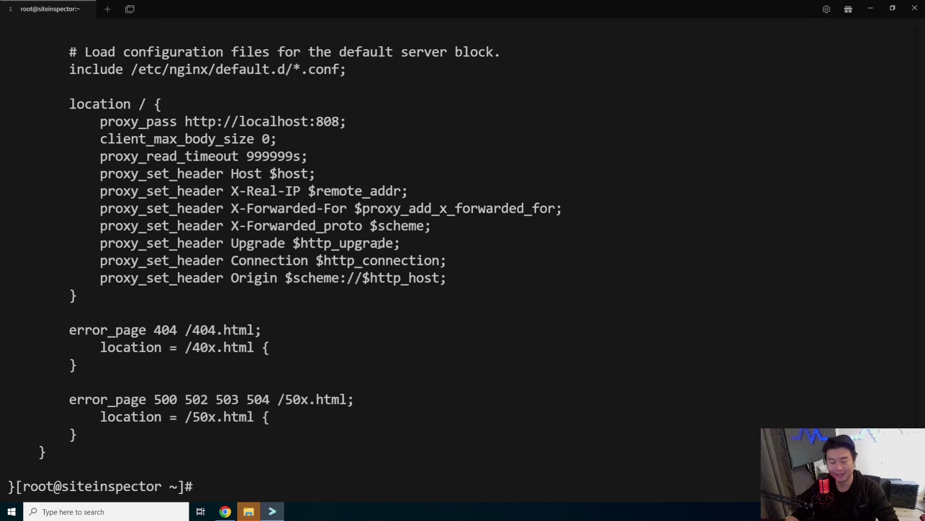
{"action": "key", "text": "ctrl+l"}
Step: Search for siteinspector in a new tab and scroll the project page to its installation commands
{"action": "key", "text": "alt+Tab"}
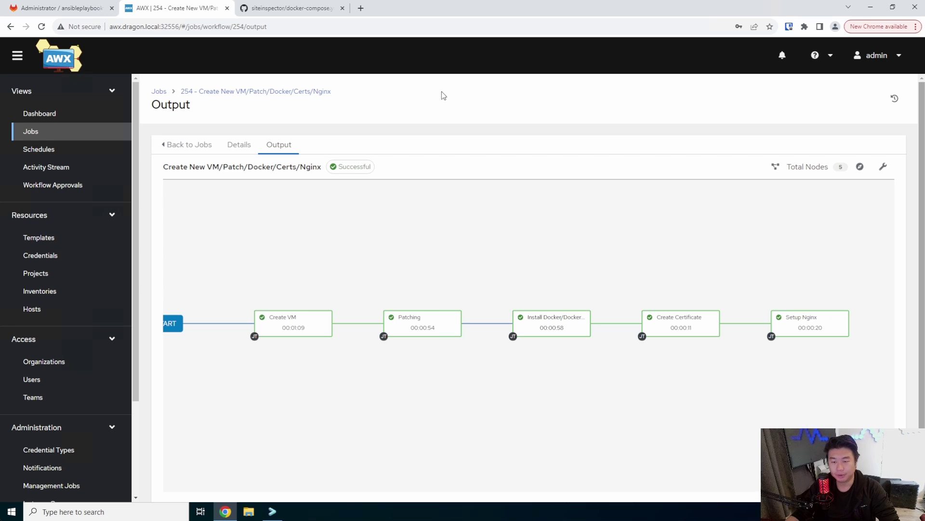
{"action": "left_click", "coordinate": [291, 8]}
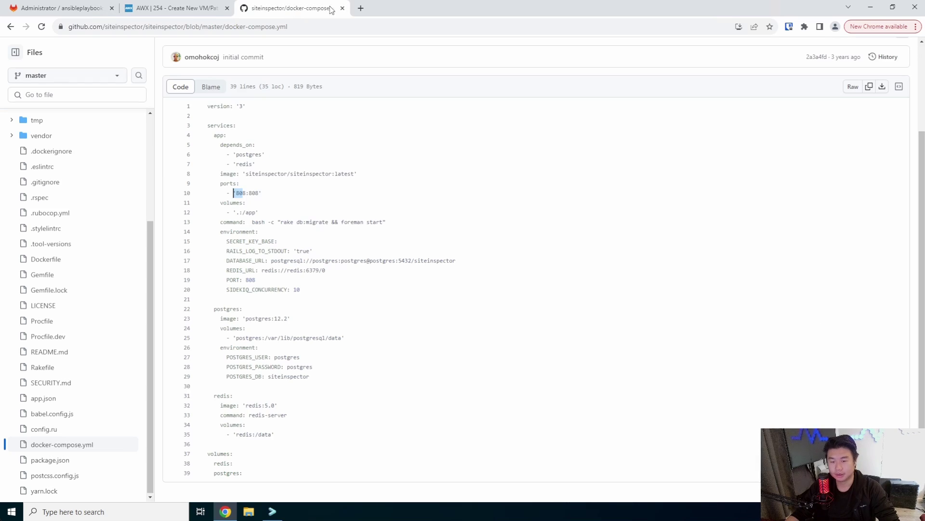
{"action": "left_click", "coordinate": [361, 9]}
{"action": "type", "text": "sitei"}
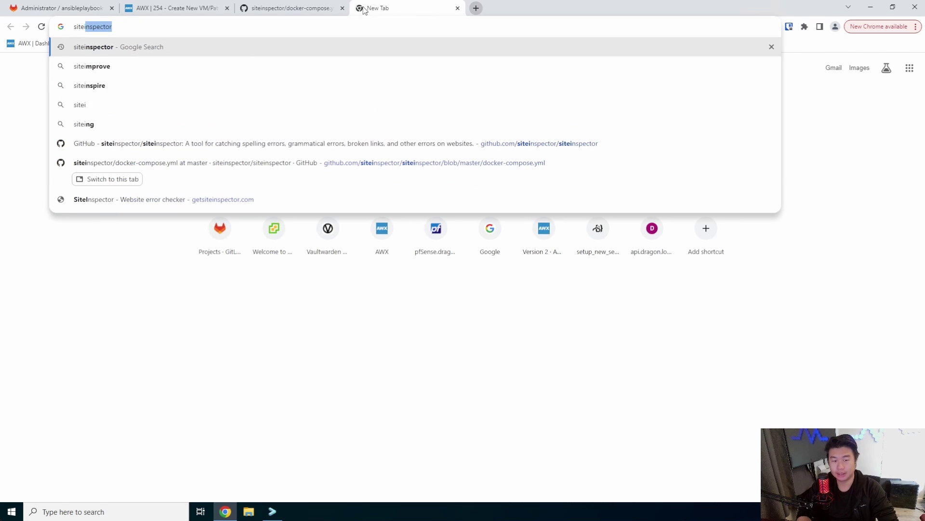
{"action": "type", "text": "nspecto"}
{"action": "key", "text": "Return"}
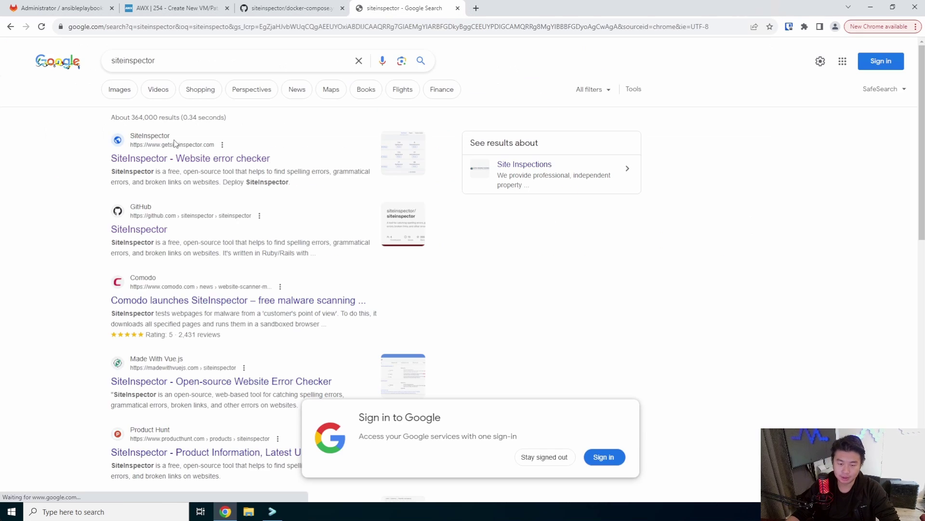
{"action": "left_click", "coordinate": [188, 159]}
{"action": "scroll", "coordinate": [502, 259], "scroll_direction": "down", "scroll_amount": 15}
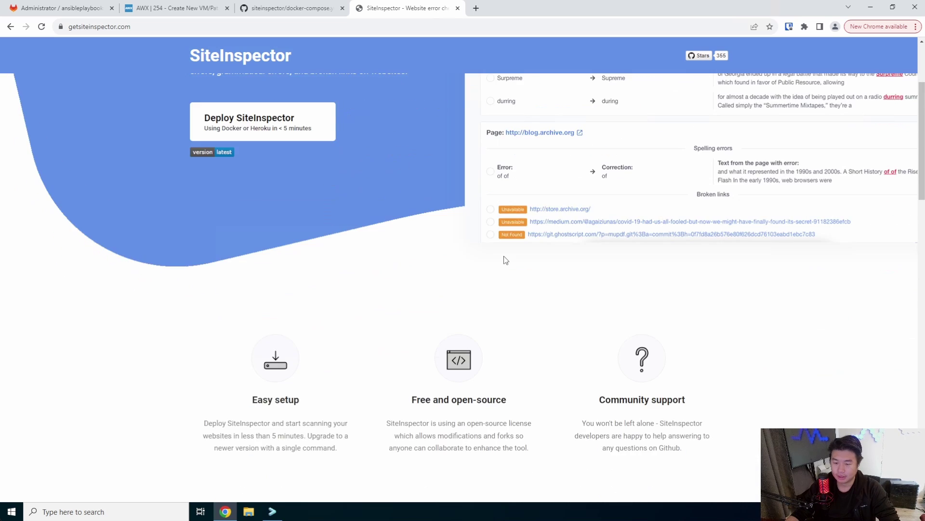
{"action": "scroll", "coordinate": [502, 262], "scroll_direction": "down", "scroll_amount": 7}
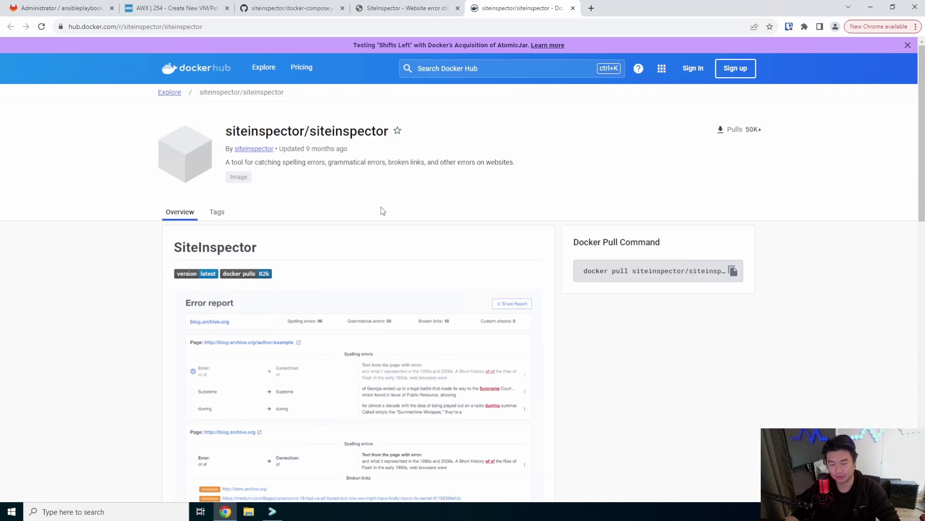
{"action": "scroll", "coordinate": [383, 211], "scroll_direction": "down", "scroll_amount": 9}
{"action": "scroll", "coordinate": [386, 211], "scroll_direction": "down", "scroll_amount": 3}
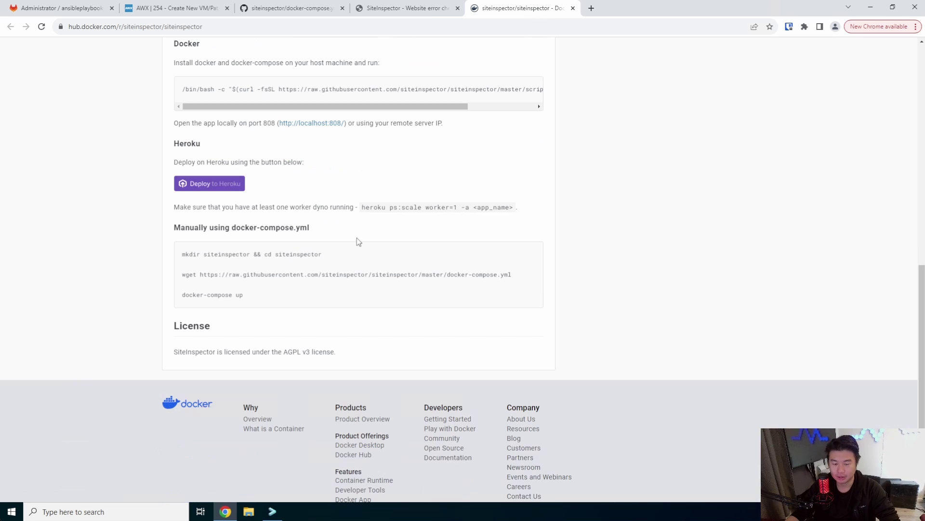
Step: Copy the wget command that downloads docker-compose.yml
{"action": "left_click_drag", "start_coordinate": [372, 260], "coordinate": [177, 260]}
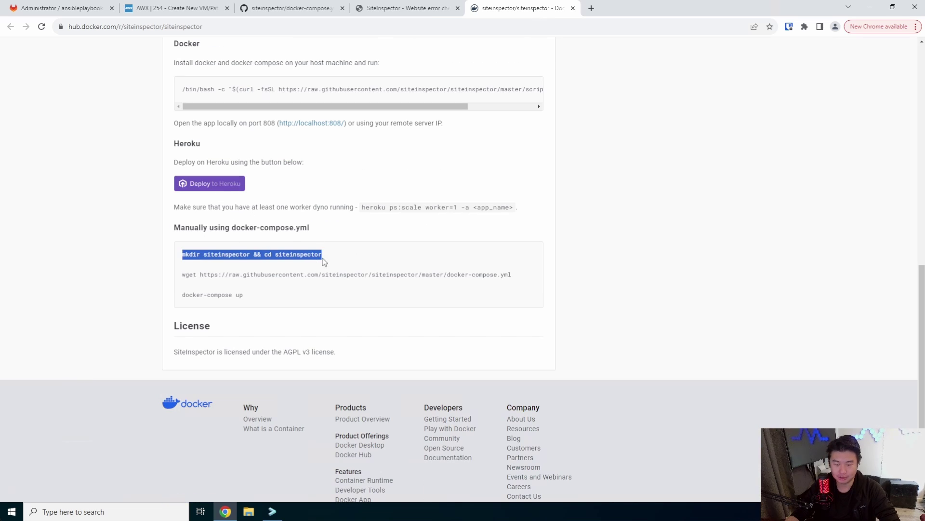
{"action": "left_click", "coordinate": [311, 279]}
{"action": "left_click_drag", "start_coordinate": [520, 277], "coordinate": [174, 276]}
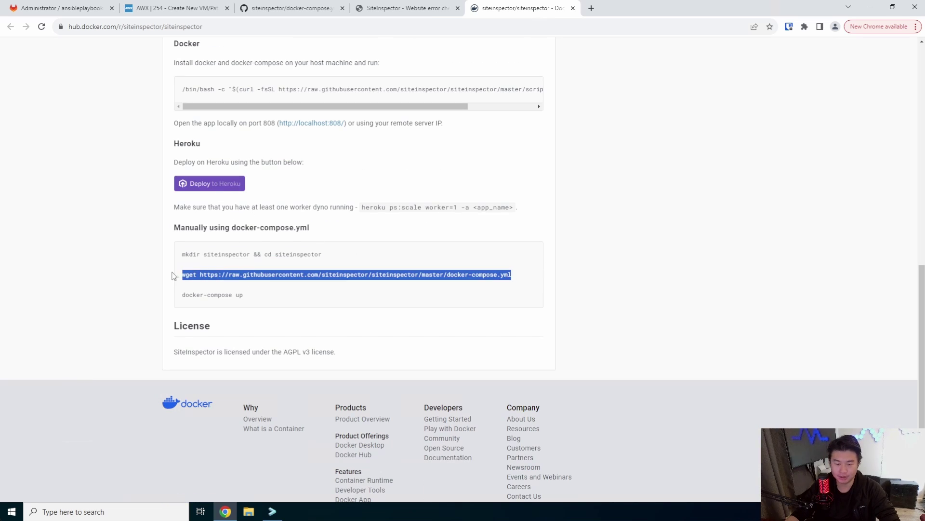
{"action": "right_click", "coordinate": [192, 275]}
{"action": "left_click", "coordinate": [206, 281]}
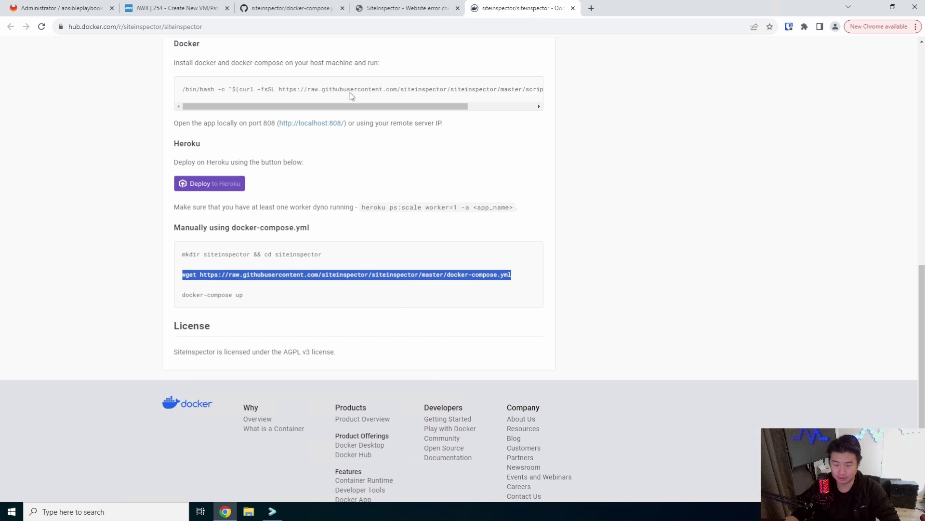
{"action": "double_click", "coordinate": [412, 89]}
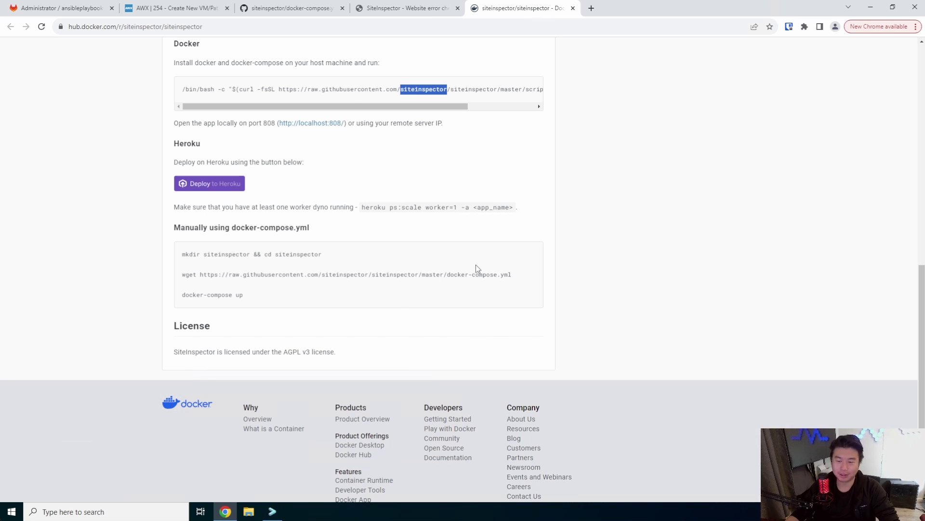
{"action": "left_click", "coordinate": [521, 278]}
{"action": "left_click_drag", "start_coordinate": [230, 286], "coordinate": [176, 276]}
{"action": "right_click", "coordinate": [181, 276]}
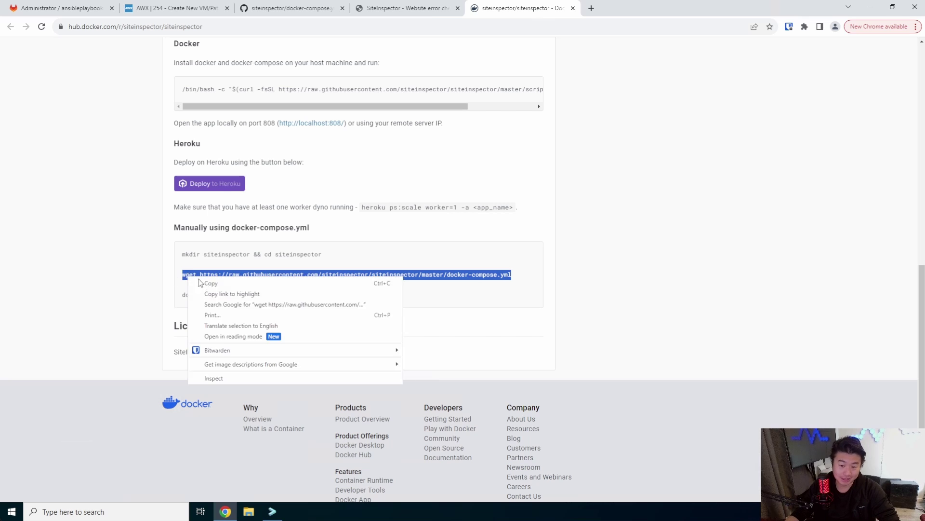
{"action": "left_click", "coordinate": [202, 284]}
Step: Install wget on the server with yum -y install wget
{"action": "left_click", "coordinate": [273, 511]}
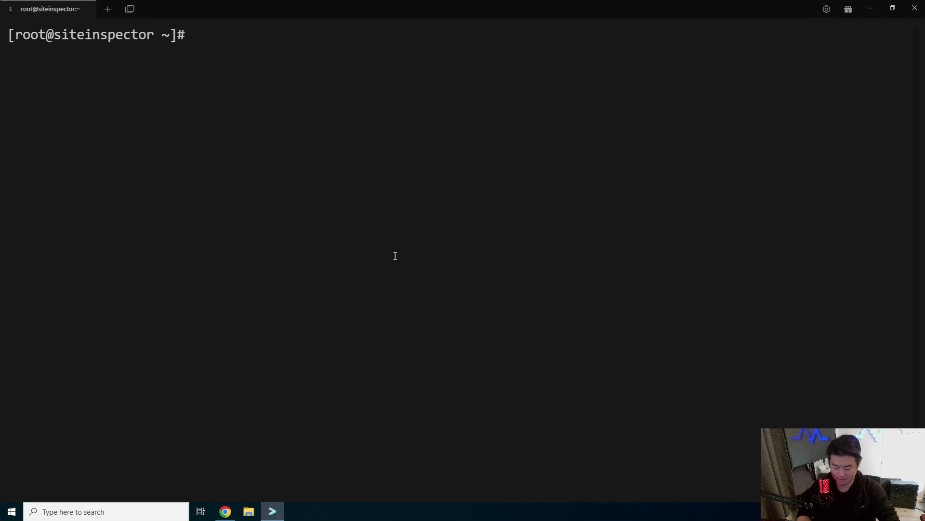
{"action": "type", "text": "yum -y install wget"}
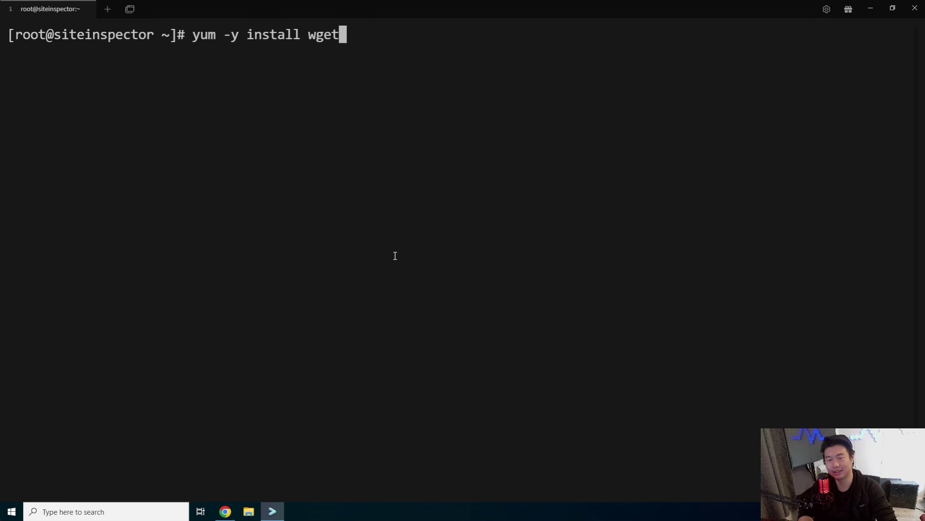
{"action": "key", "text": "Return"}
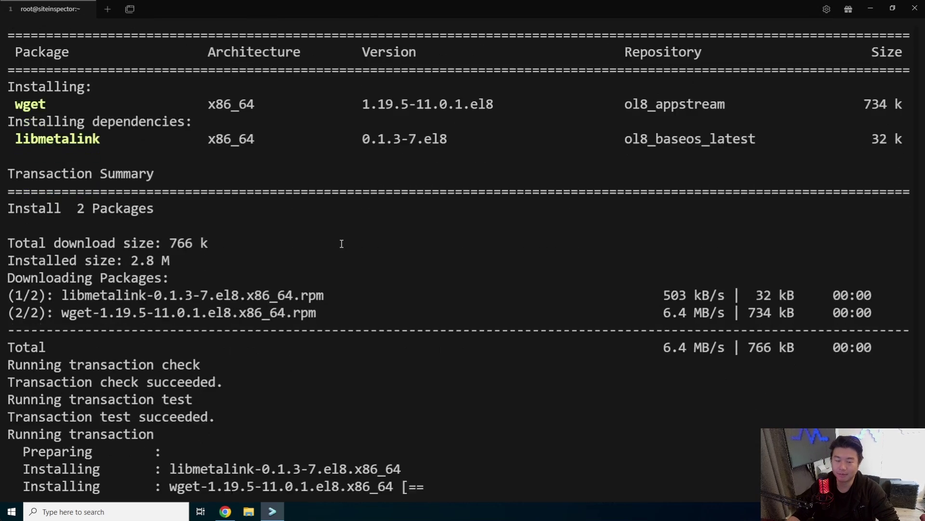
Step: Download docker-compose.yml with the copied wget command, then prepare a vi command for it
{"action": "key", "text": "ctrl+v"}
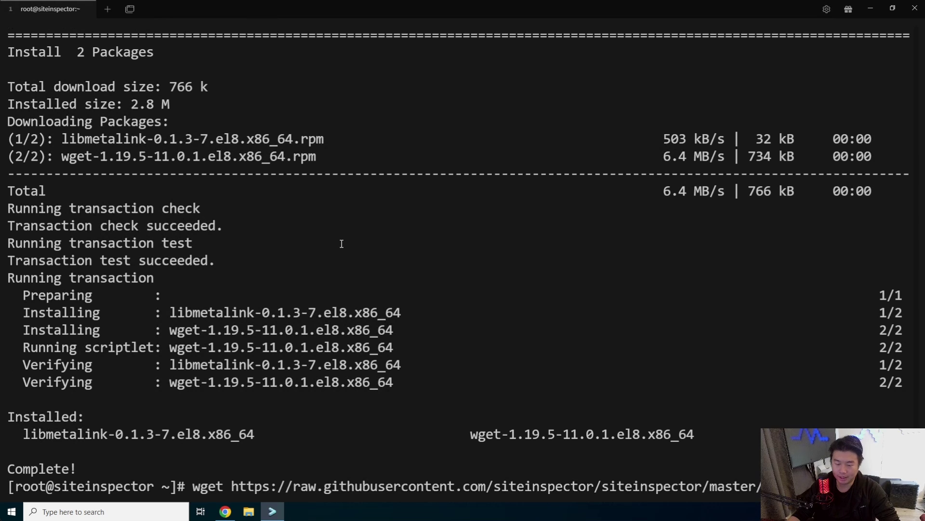
{"action": "key", "text": "Return"}
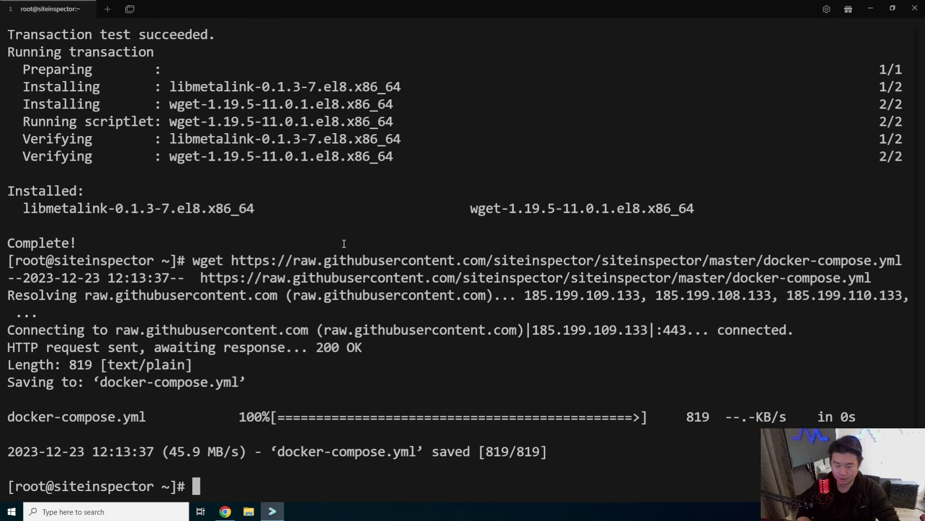
{"action": "key", "text": "ctrl+l"}
{"action": "type", "text": "vi doc"}
{"action": "key", "text": "Tab"}
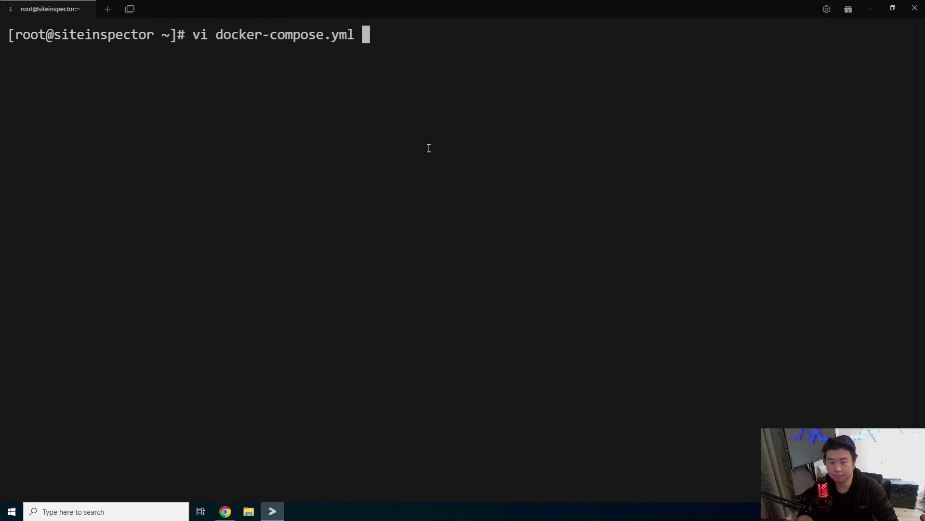
Step: Open docker-compose.yml in vi and paste the generated key after SECRET_KEY_BASE
{"action": "key", "text": "Return"}
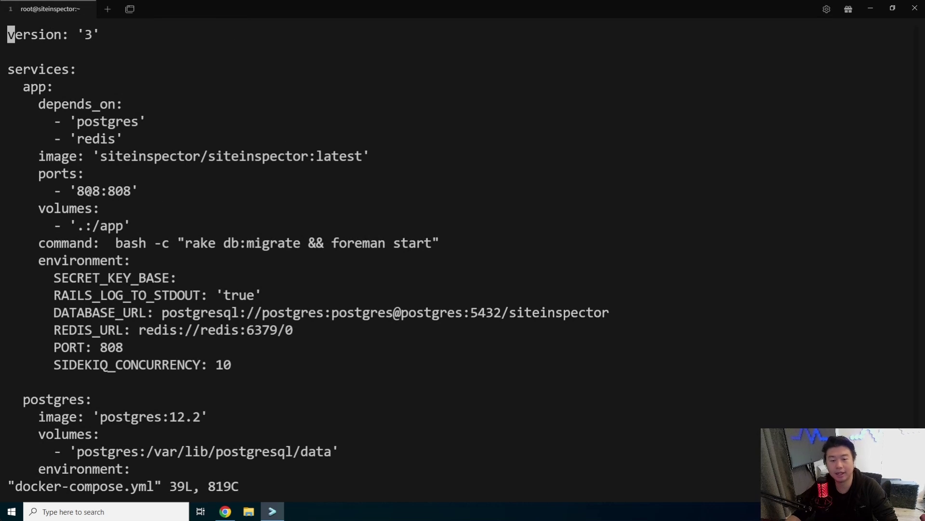
{"action": "left_click_drag", "start_coordinate": [79, 192], "coordinate": [115, 192]}
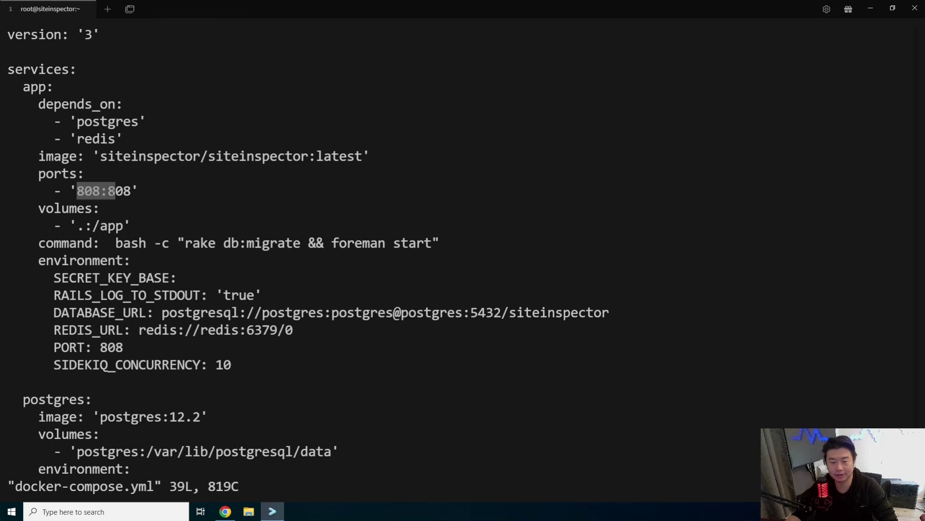
{"action": "left_click", "coordinate": [143, 203]}
{"action": "key", "text": "j"}
{"action": "key", "text": "j"}
{"action": "key", "text": "j"}
{"action": "key", "text": "j"}
{"action": "key", "text": "j"}
{"action": "key", "text": "j"}
{"action": "key", "text": "j"}
{"action": "key", "text": "j"}
{"action": "key", "text": "j"}
{"action": "key", "text": "j"}
{"action": "key", "text": "j"}
{"action": "key", "text": "j"}
{"action": "key", "text": "j"}
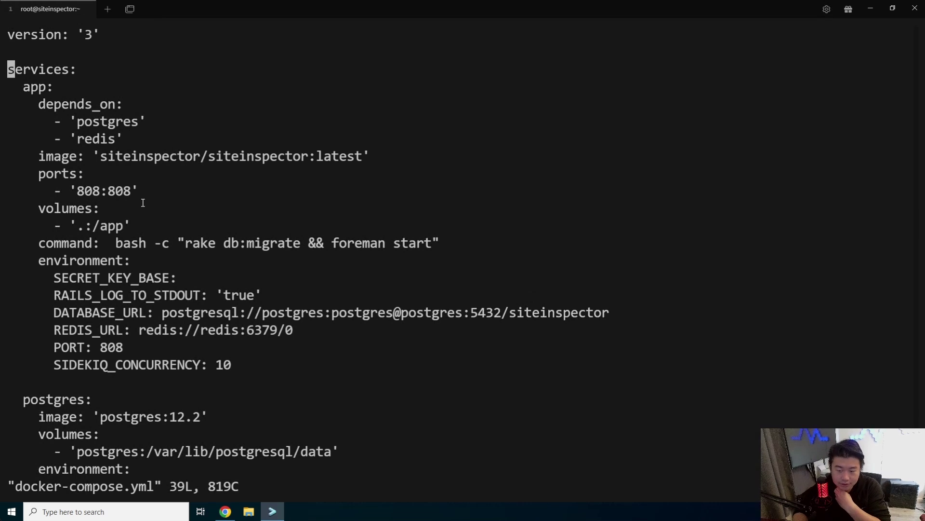
{"action": "key", "text": "j"}
{"action": "key", "text": "j"}
{"action": "key", "text": "j"}
{"action": "key", "text": "j"}
{"action": "key", "text": "j"}
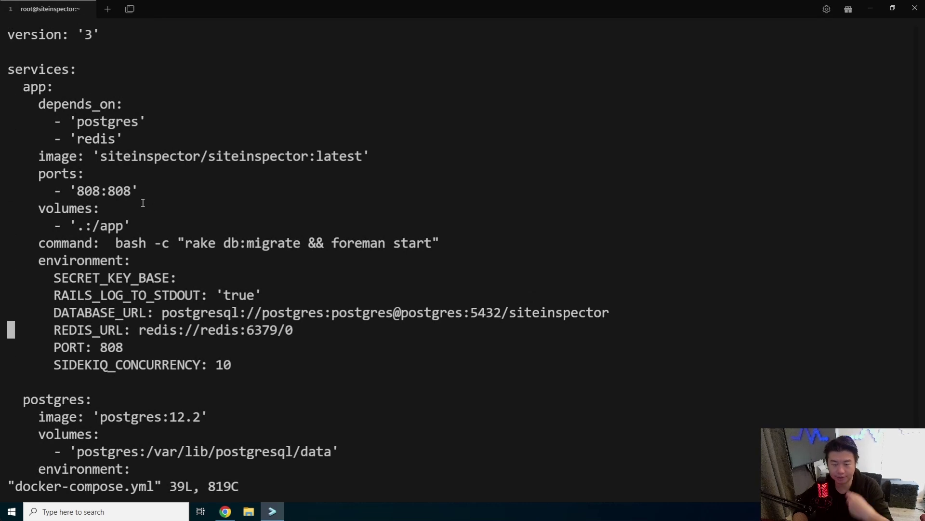
{"action": "key", "text": "k"}
{"action": "key", "text": "k"}
{"action": "key", "text": "k"}
{"action": "key", "text": "l"}
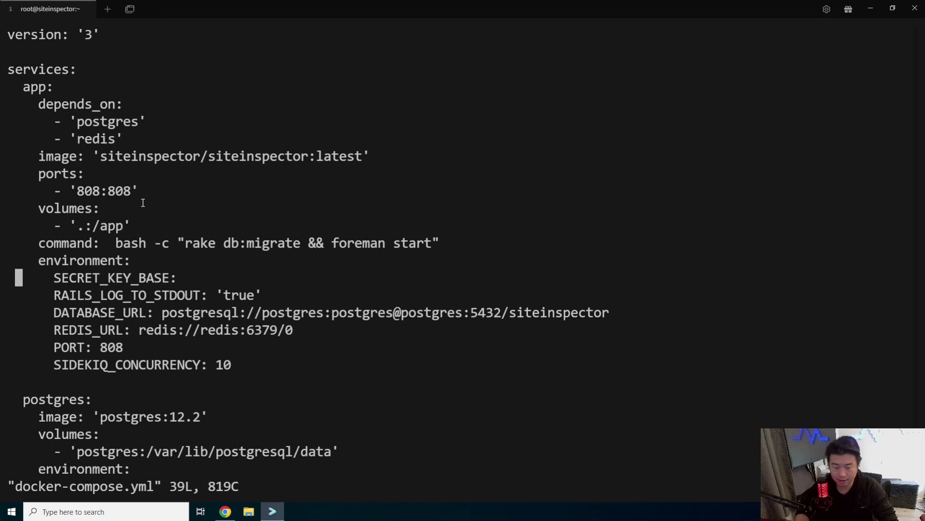
{"action": "key", "text": "l"}
{"action": "key", "text": "l"}
{"action": "key", "text": "l"}
{"action": "key", "text": "l"}
{"action": "key", "text": "l"}
{"action": "key", "text": "l"}
{"action": "key", "text": "l"}
{"action": "key", "text": "l"}
{"action": "key", "text": "l"}
{"action": "key", "text": "l"}
{"action": "key", "text": "l"}
{"action": "key", "text": "l"}
{"action": "key", "text": "l"}
{"action": "key", "text": "l"}
{"action": "key", "text": "l"}
{"action": "key", "text": "l"}
{"action": "key", "text": "l"}
{"action": "key", "text": "l"}
{"action": "key", "text": "l"}
{"action": "key", "text": "l"}
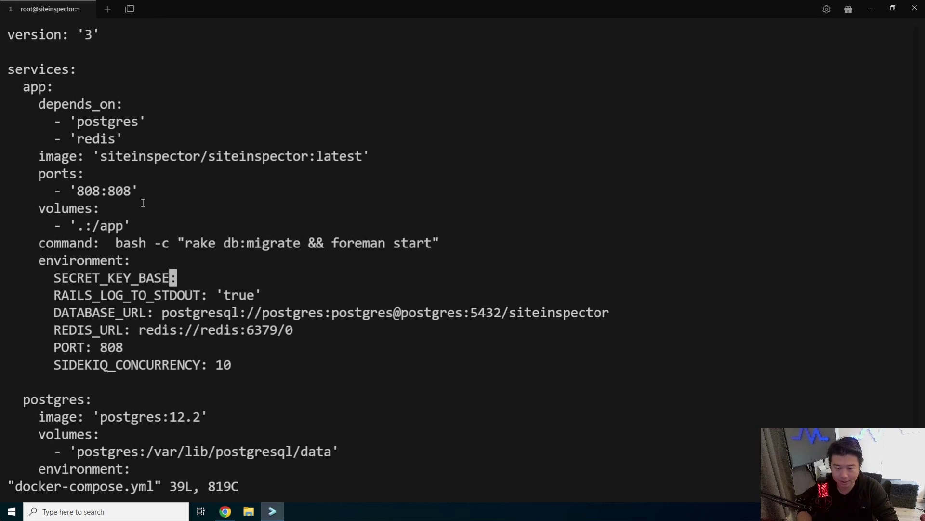
{"action": "type", "text": "a 808:8"}
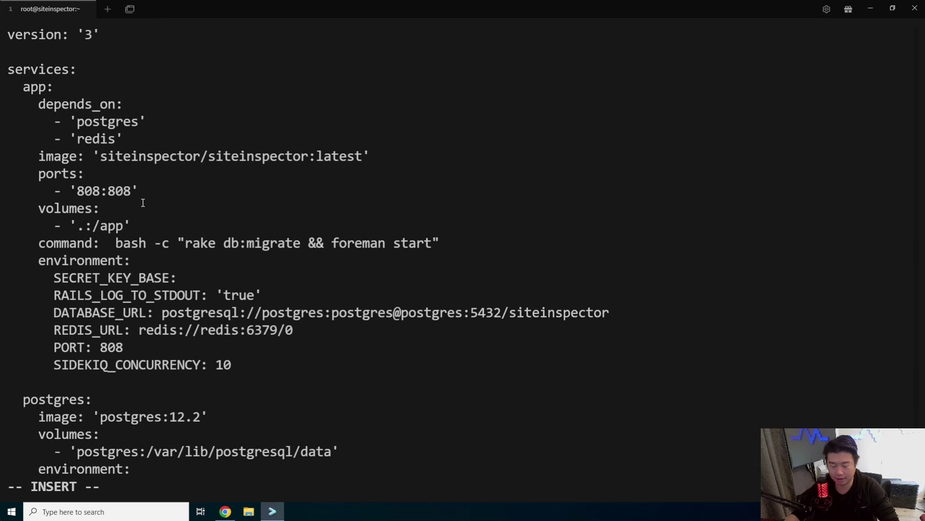
{"action": "key", "text": "BackSpace"}
{"action": "key", "text": "BackSpace"}
{"action": "key", "text": "BackSpace"}
{"action": "key", "text": "BackSpace"}
{"action": "key", "text": "BackSpace"}
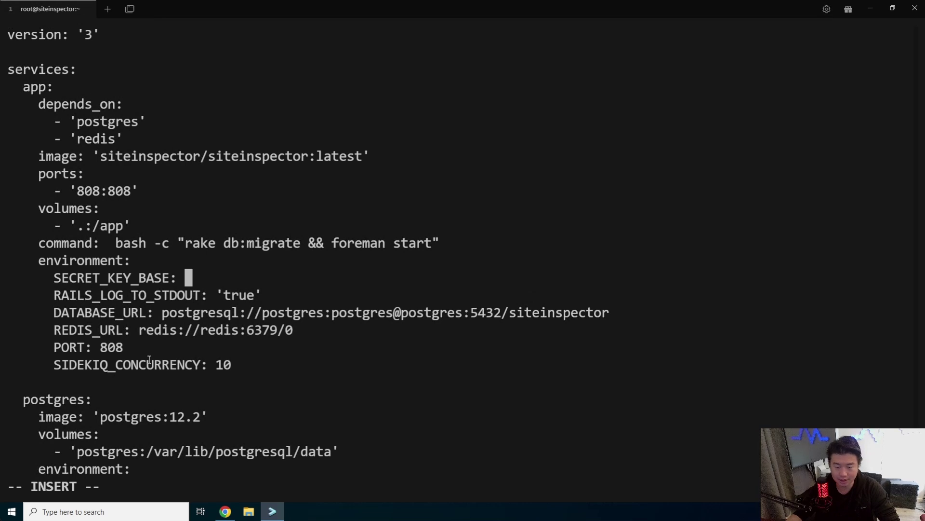
{"action": "key", "text": "ctrl+v"}
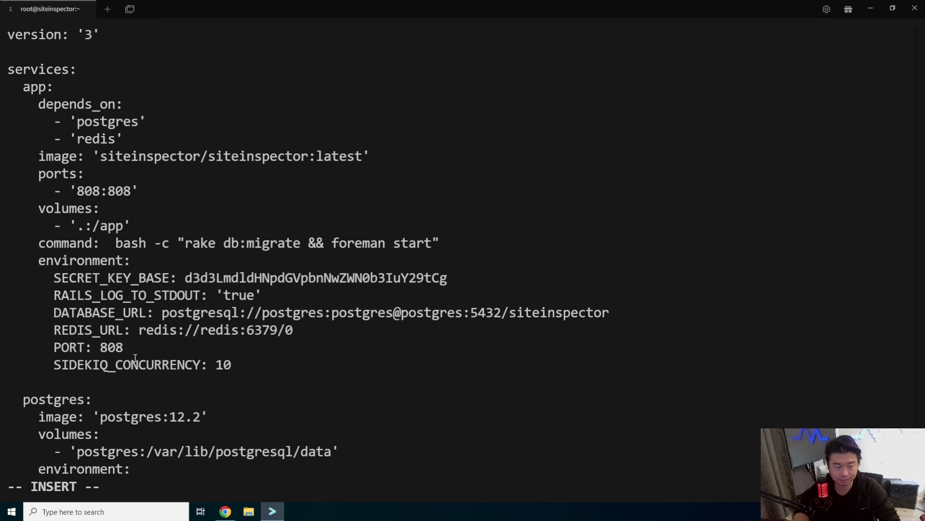
Step: Review the postgres environment settings, then save and quit vi with :x
{"action": "key", "text": "Down"}
{"action": "key", "text": "Down"}
{"action": "key", "text": "Down"}
{"action": "key", "text": "Down"}
{"action": "key", "text": "Down"}
{"action": "key", "text": "Down"}
{"action": "key", "text": "Down"}
{"action": "key", "text": "Down"}
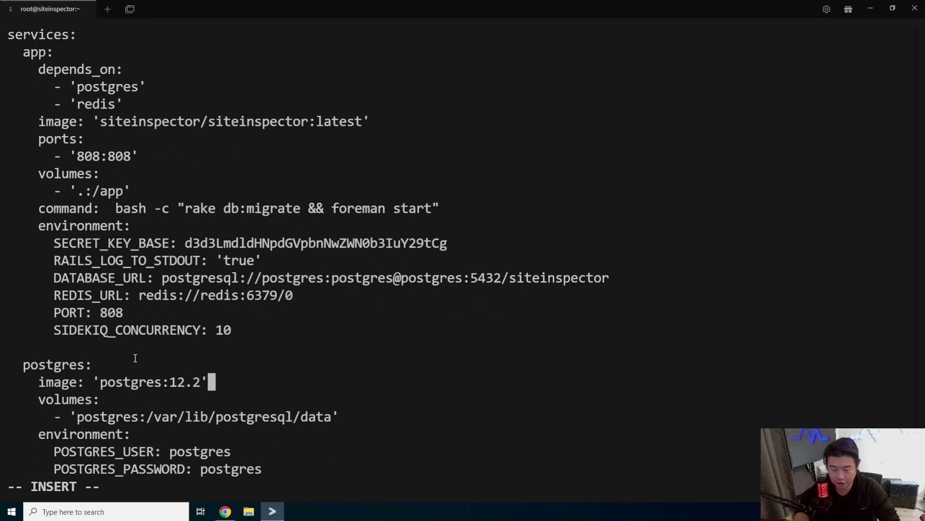
{"action": "key", "text": "Down"}
{"action": "key", "text": "Down"}
{"action": "key", "text": "Down"}
{"action": "key", "text": "Down"}
{"action": "key", "text": "Down"}
{"action": "key", "text": "Down"}
{"action": "key", "text": "Down"}
{"action": "key", "text": "Up"}
{"action": "key", "text": "Up"}
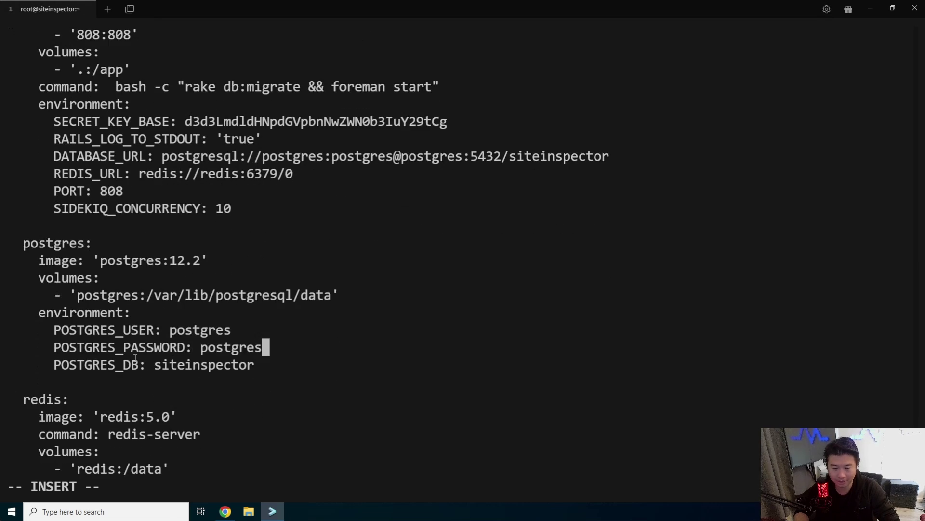
{"action": "key", "text": "Up"}
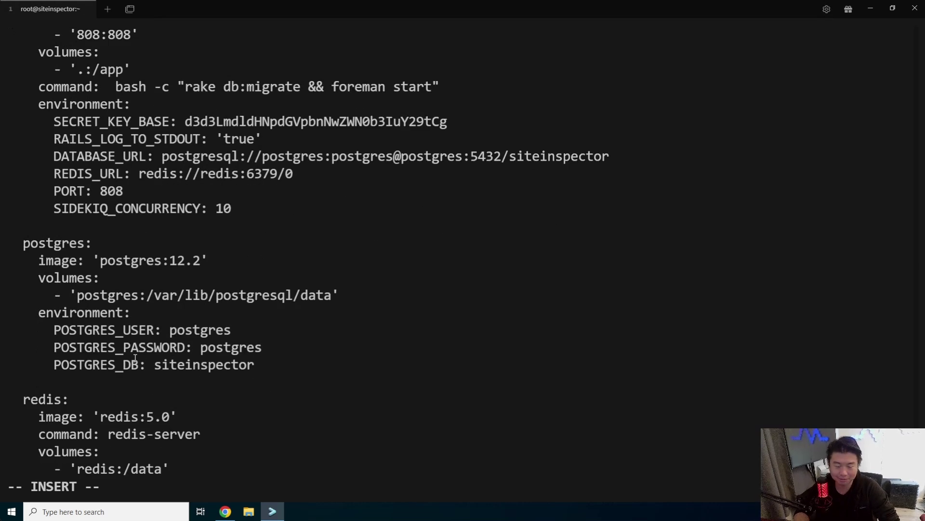
{"action": "key", "text": "Down"}
{"action": "key", "text": "Down"}
{"action": "key", "text": "Down"}
{"action": "key", "text": "Down"}
{"action": "key", "text": "Down"}
{"action": "key", "text": "Down"}
{"action": "key", "text": "Down"}
{"action": "key", "text": "Down"}
{"action": "key", "text": "Down"}
{"action": "key", "text": "Down"}
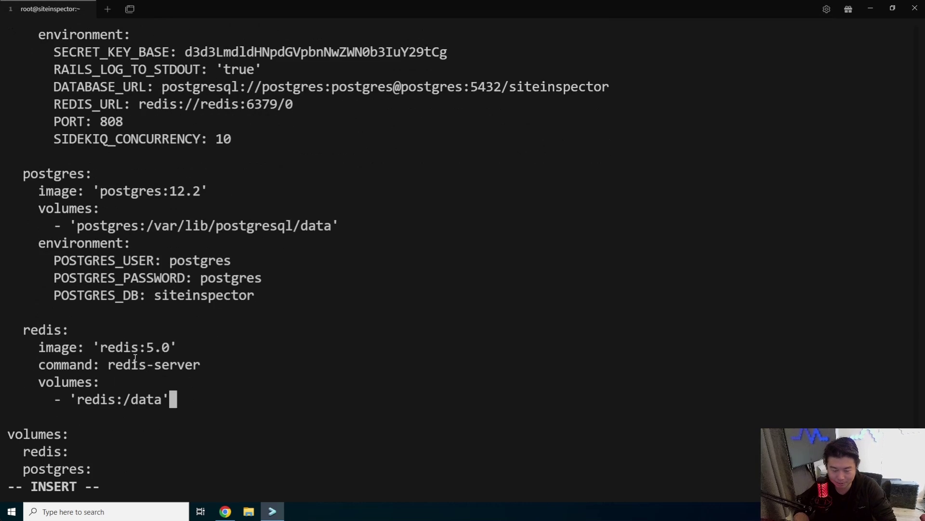
{"action": "key", "text": "Escape"}
{"action": "type", "text": ":x"}
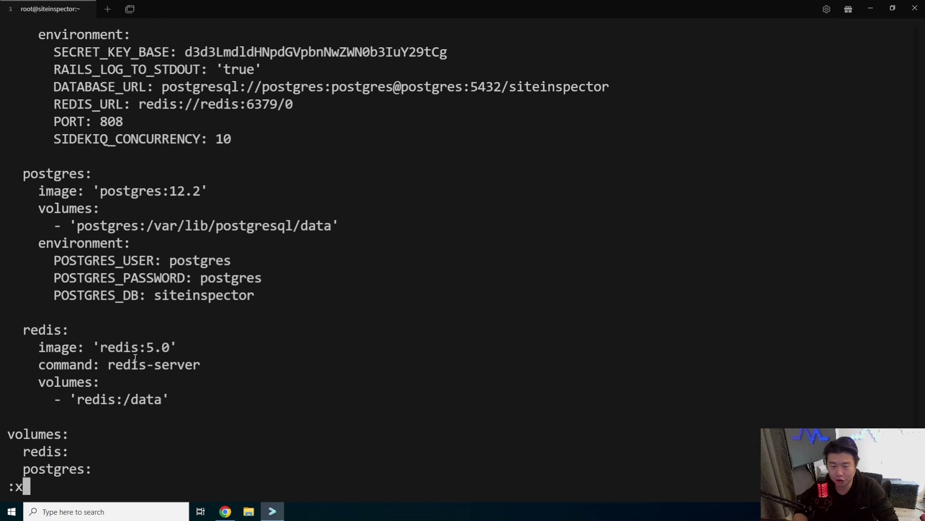
{"action": "key", "text": "Return"}
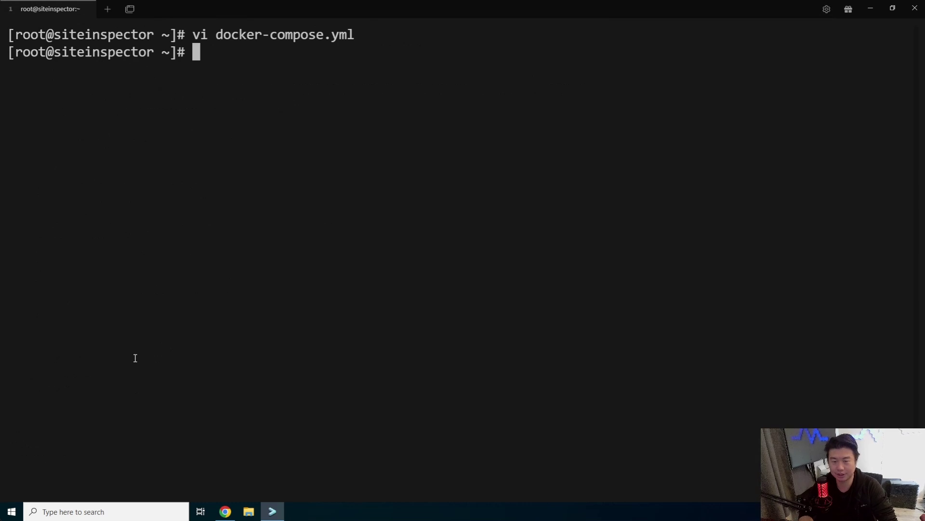
{"action": "type", "text": "dockerc"}
{"action": "key", "text": "BackSpace"}
{"action": "type", "text": "-"}
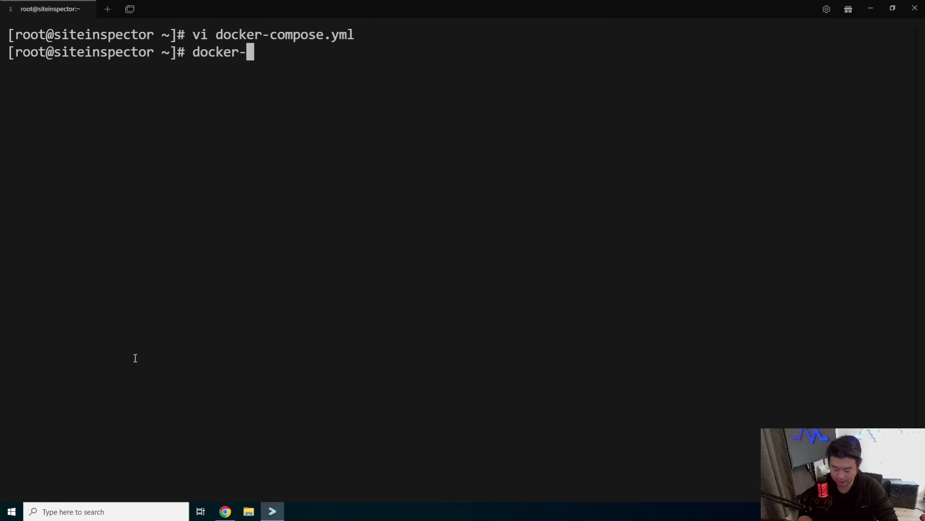
{"action": "type", "text": "compose upd"}
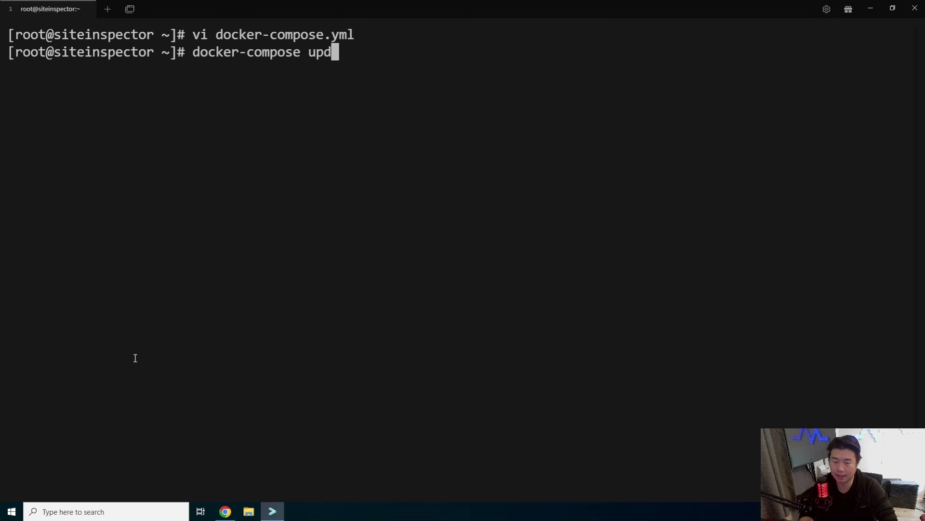
{"action": "key", "text": "BackSpace"}
{"action": "type", "text": "-d &"}
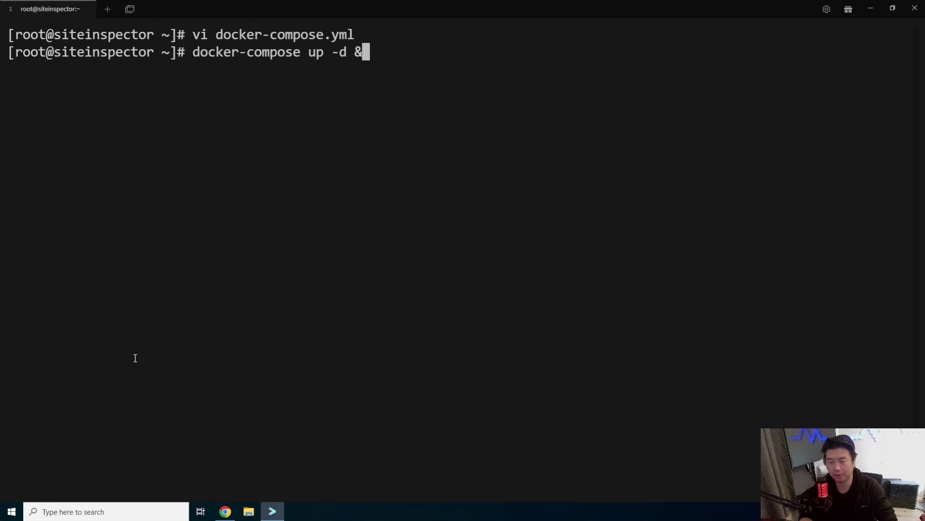
{"action": "type", "text": "& docker"}
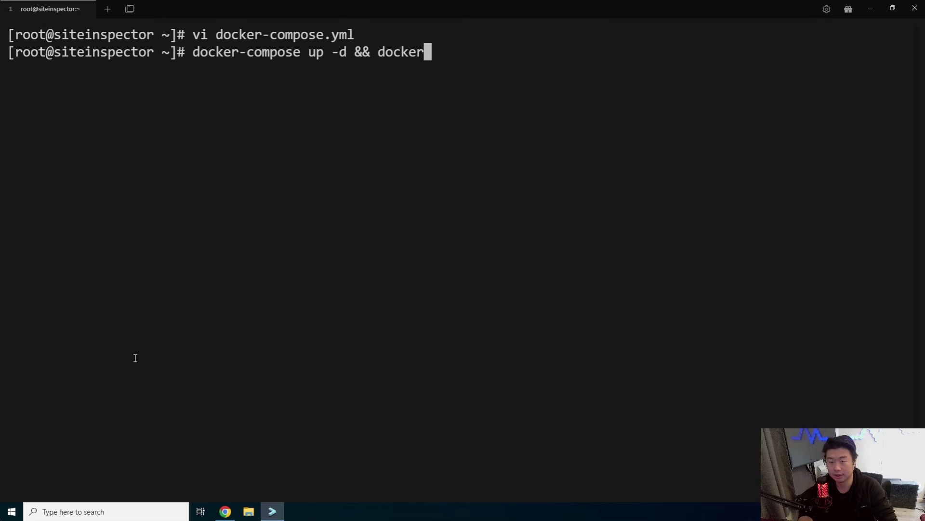
{"action": "type", "text": "-compose "}
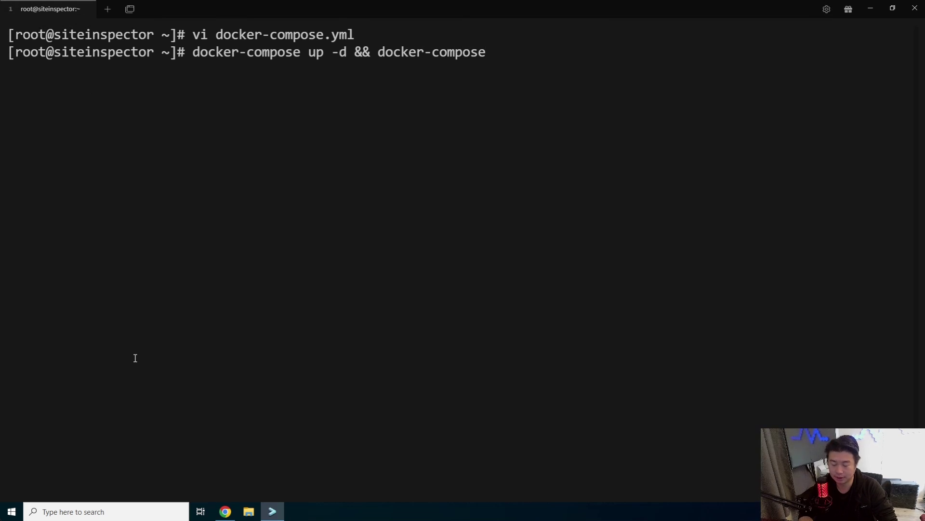
{"action": "type", "text": "logs -f"}
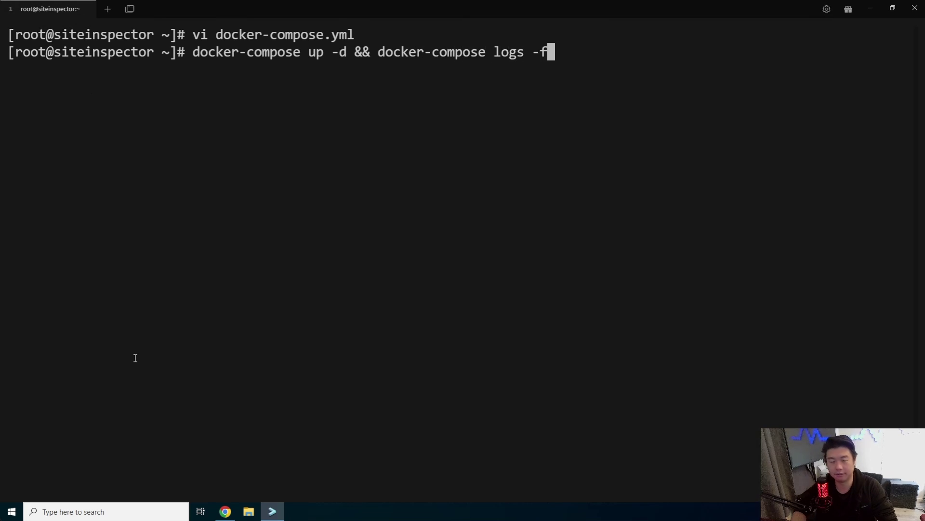
{"action": "key", "text": "Return"}
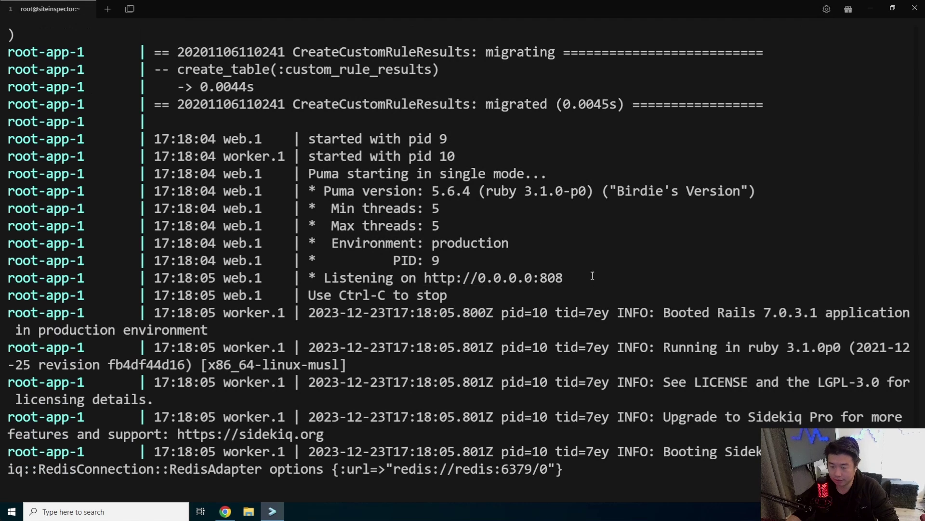
{"action": "left_click_drag", "start_coordinate": [593, 275], "coordinate": [272, 254]}
{"action": "right_click", "coordinate": [518, 202]}
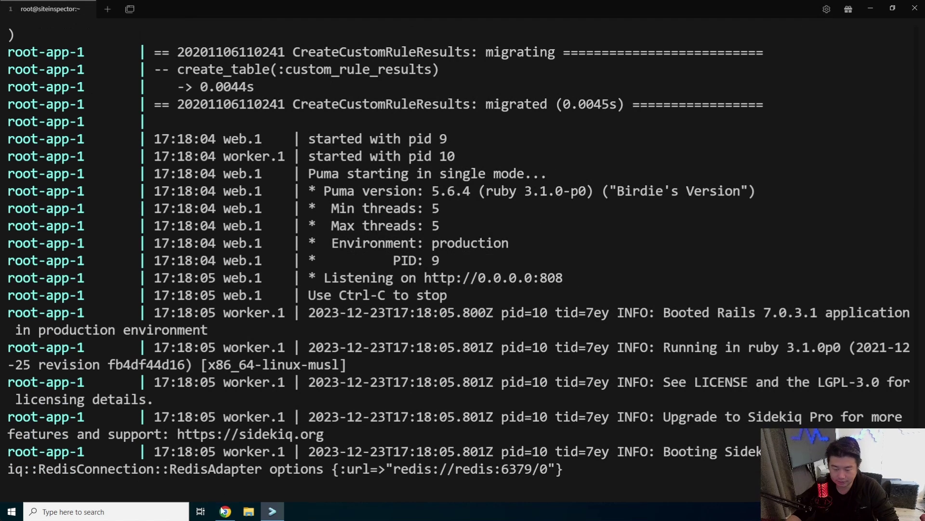
{"action": "mouse_move", "coordinate": [224, 510]}
{"action": "left_click", "coordinate": [223, 490]}
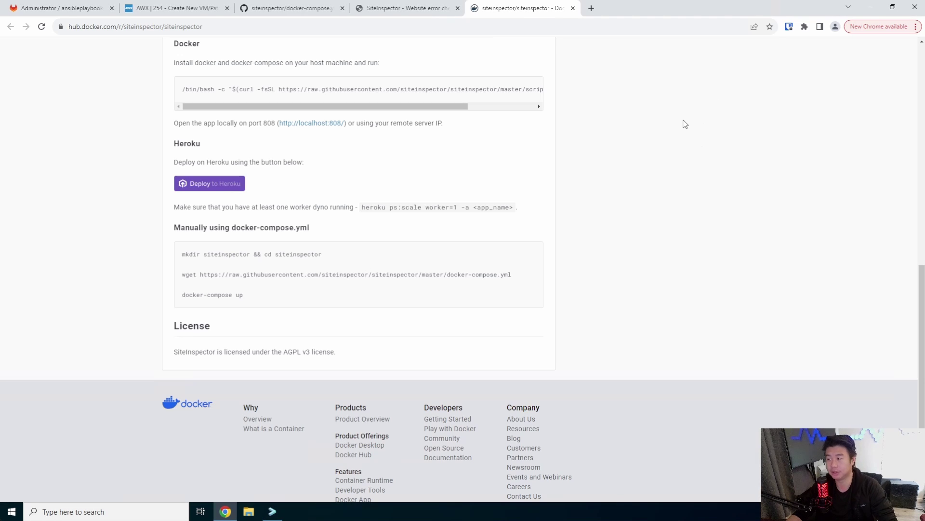
{"action": "key", "text": "ctrl+t"}
{"action": "type", "text": "https:"}
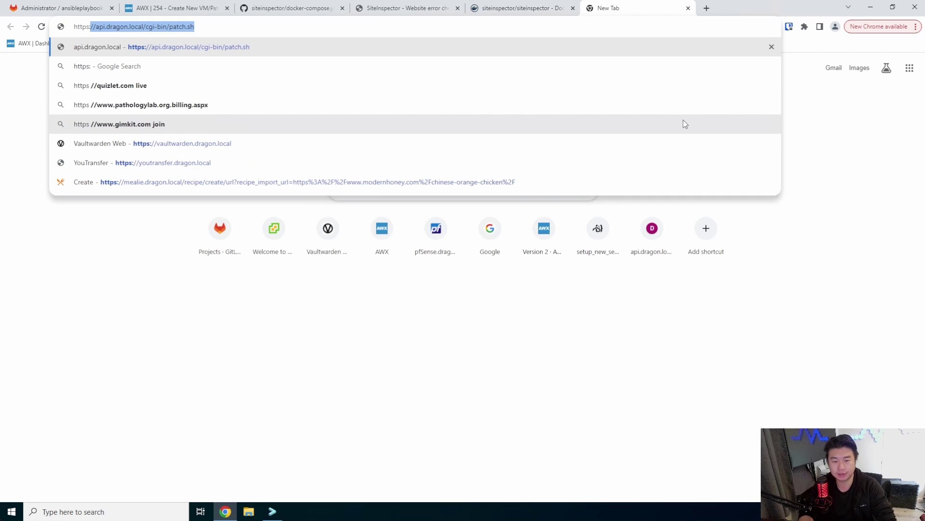
{"action": "type", "text": "//siteinse"}
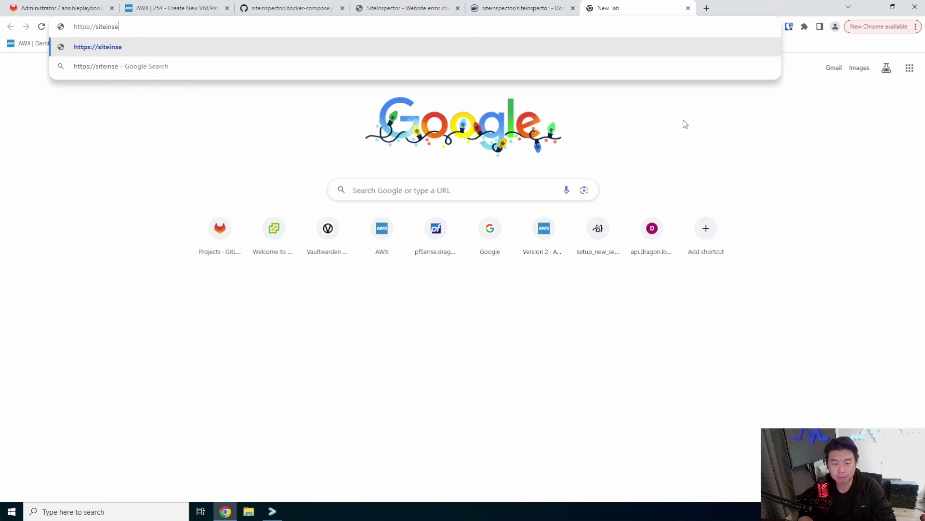
{"action": "key", "text": "BackSpace"}
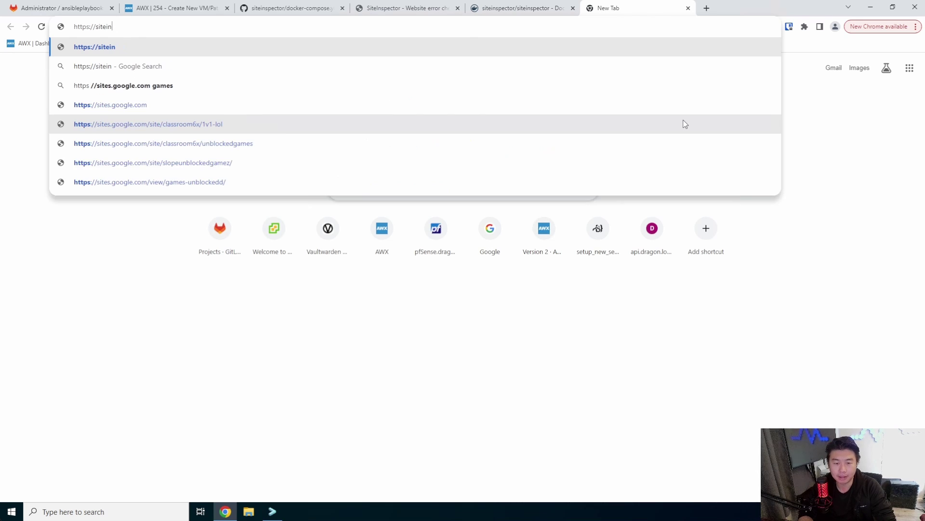
{"action": "type", "text": "spector."}
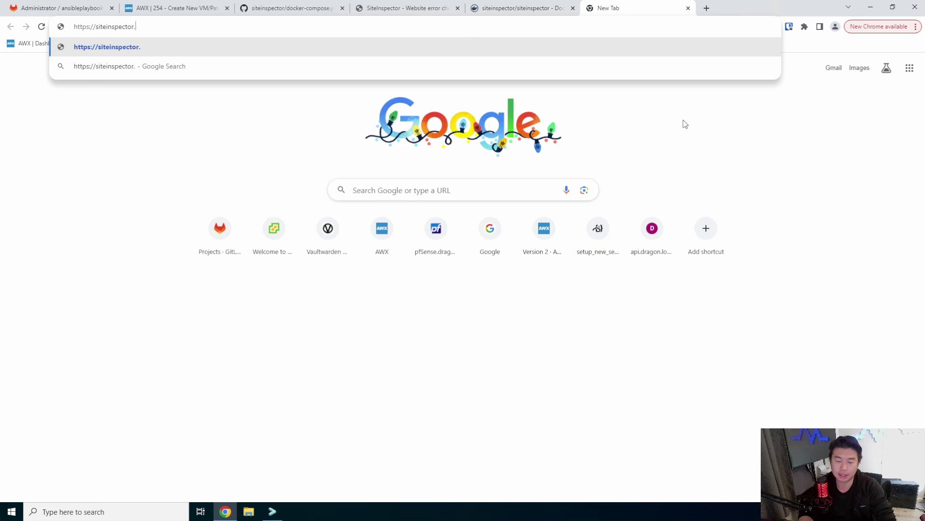
{"action": "type", "text": "dragon.local"}
Step: Load the setup page and submit the admin account's name, e-mail address and password
{"action": "key", "text": "Return"}
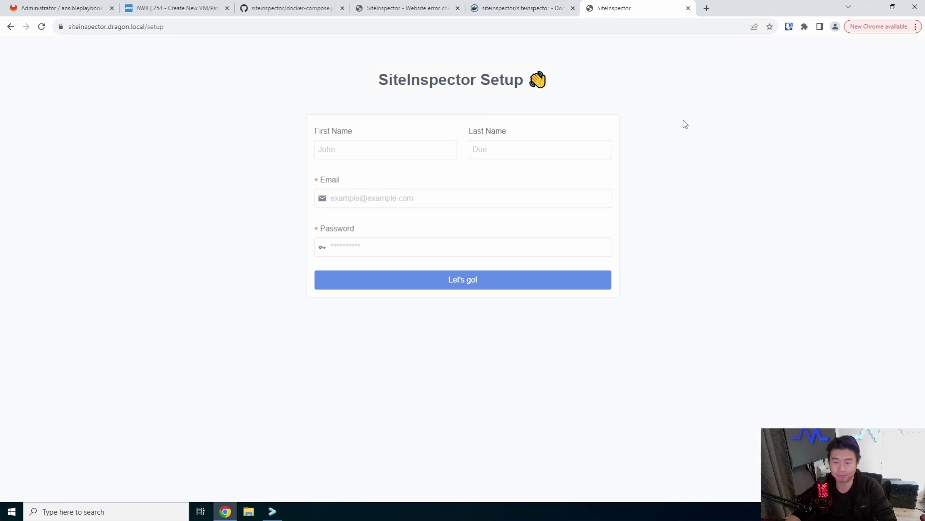
{"action": "left_click", "coordinate": [427, 147]}
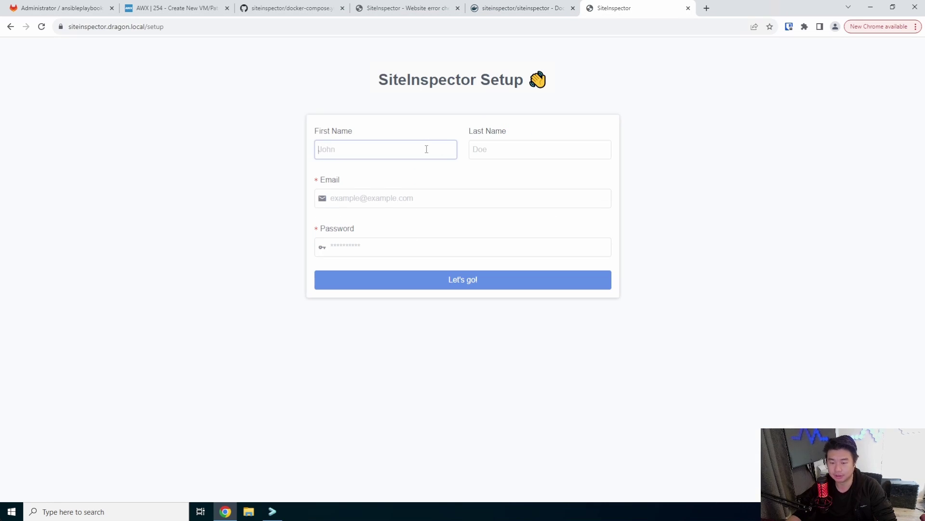
{"action": "left_click", "coordinate": [572, 145]}
{"action": "type", "text": "Dragon"}
{"action": "key", "text": "Tab"}
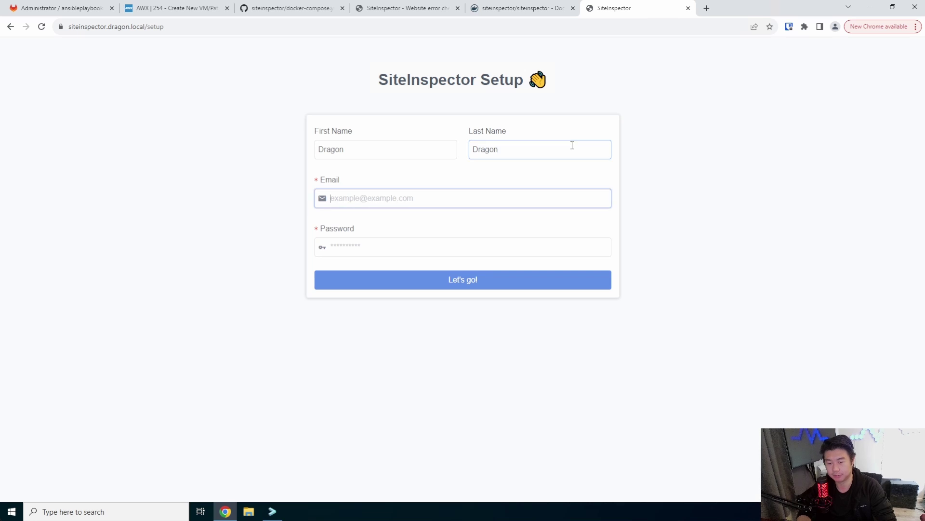
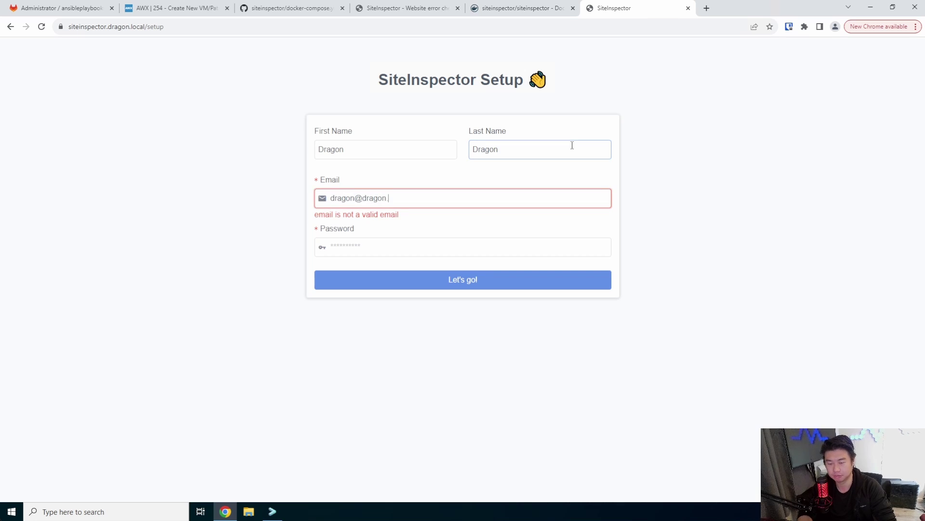
{"action": "key", "text": "Tab"}
{"action": "type", "text": "•••••"}
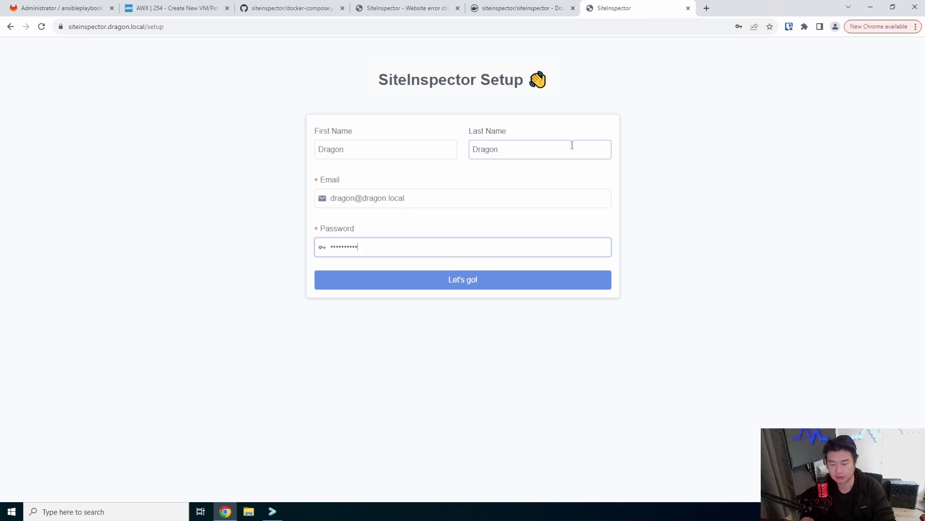
{"action": "left_click", "coordinate": [544, 274]}
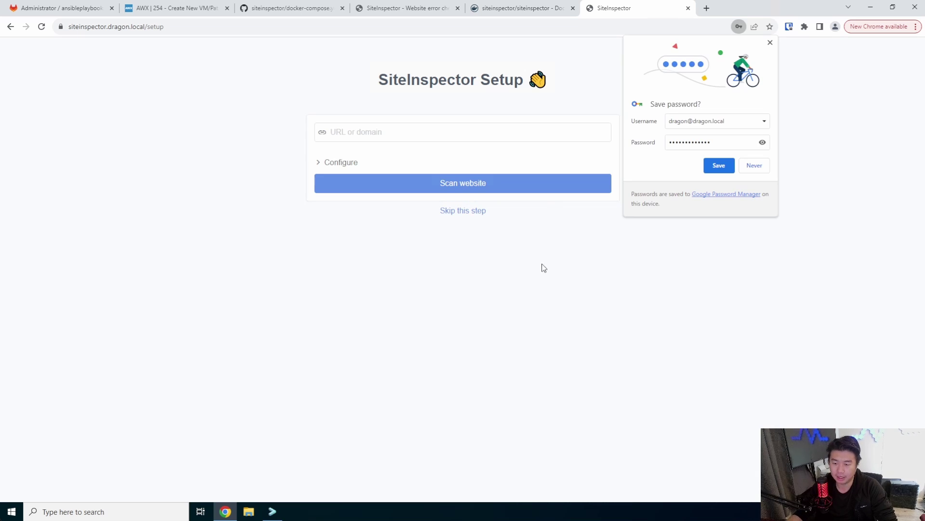
Step: Decline saving the password, skim getsiteinspector.com, and return to the self-hosted setup tab
{"action": "left_click", "coordinate": [758, 168]}
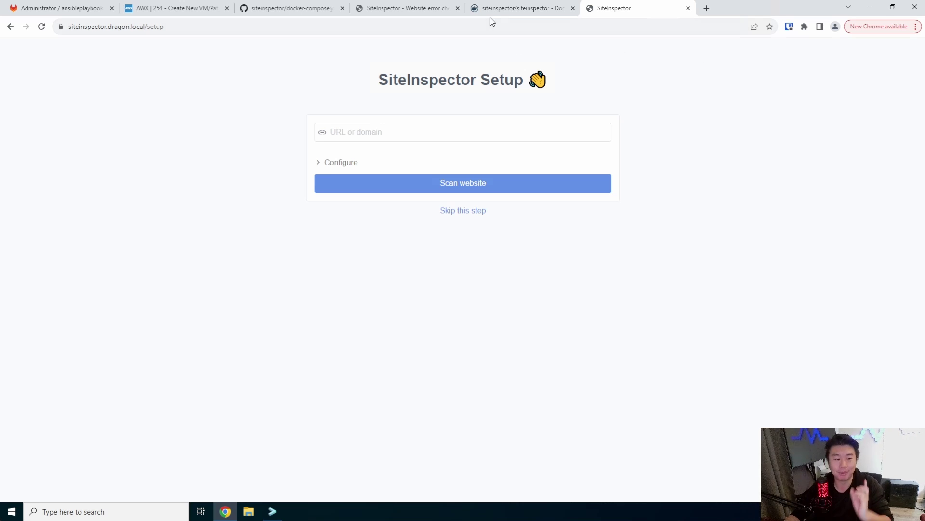
{"action": "left_click", "coordinate": [412, 8]}
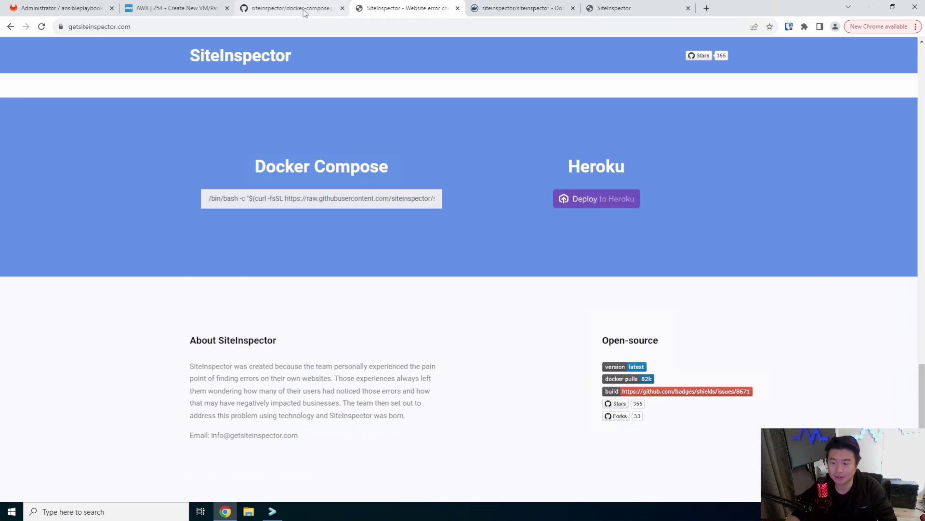
{"action": "scroll", "coordinate": [430, 175], "scroll_direction": "up", "scroll_amount": 10}
{"action": "scroll", "coordinate": [550, 173], "scroll_direction": "down", "scroll_amount": 2}
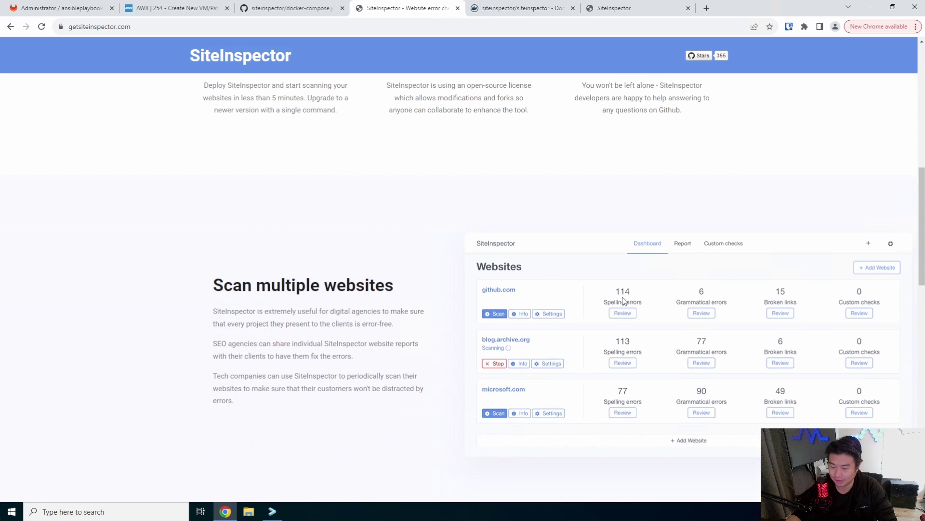
{"action": "scroll", "coordinate": [611, 296], "scroll_direction": "up", "scroll_amount": 3}
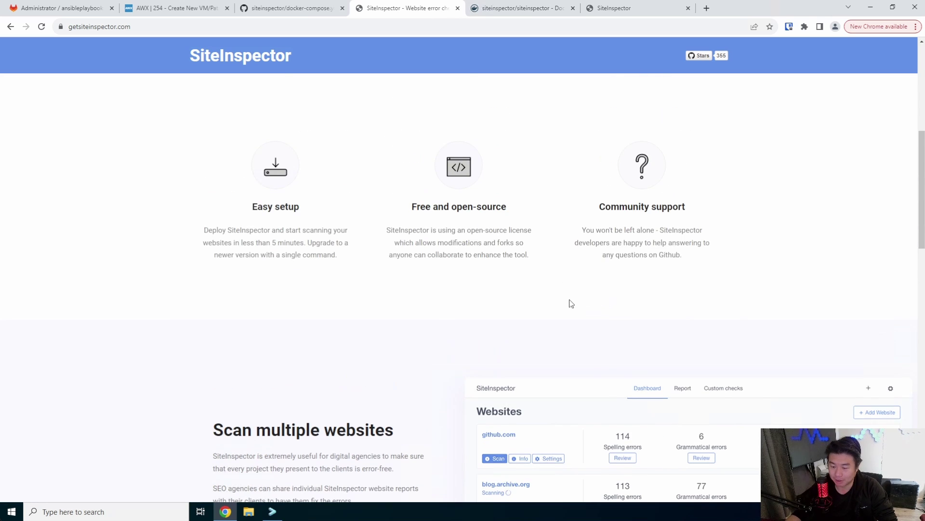
{"action": "scroll", "coordinate": [571, 303], "scroll_direction": "down", "scroll_amount": 2}
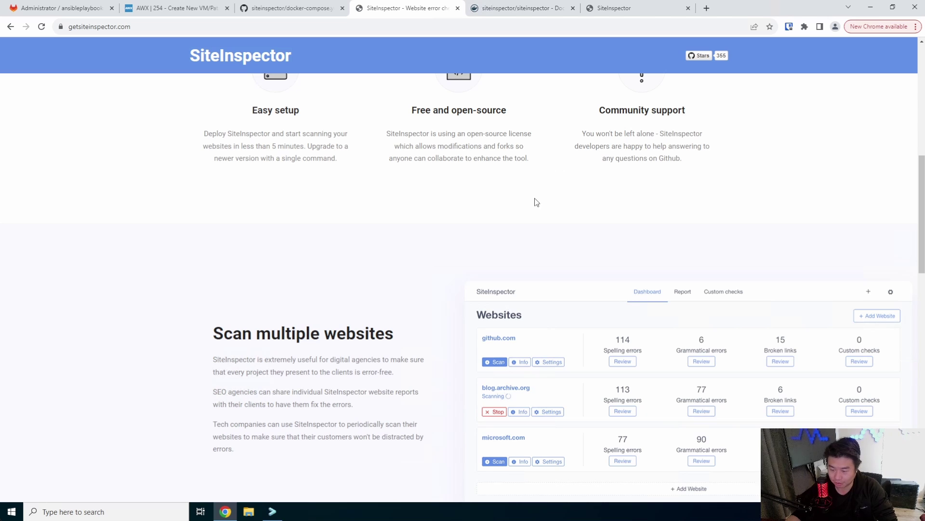
{"action": "scroll", "coordinate": [564, 321], "scroll_direction": "up", "scroll_amount": 8}
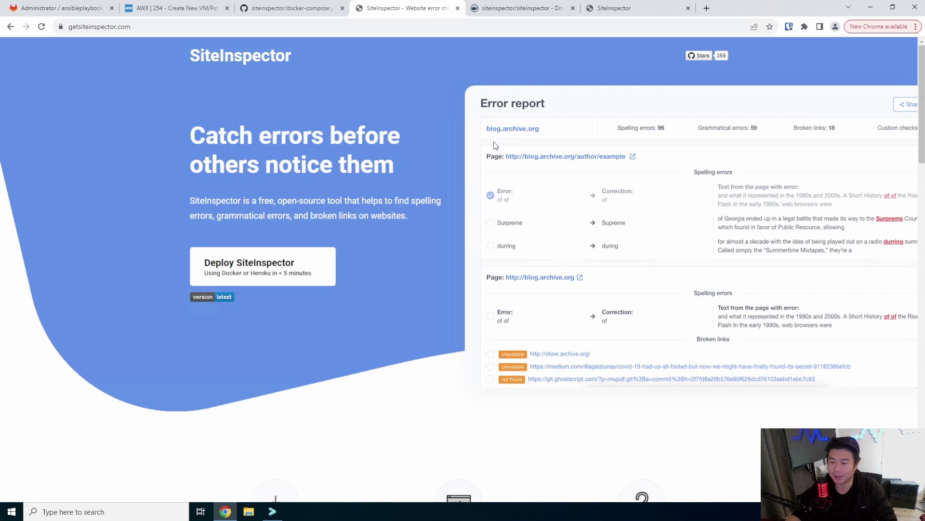
{"action": "left_click", "coordinate": [620, 10]}
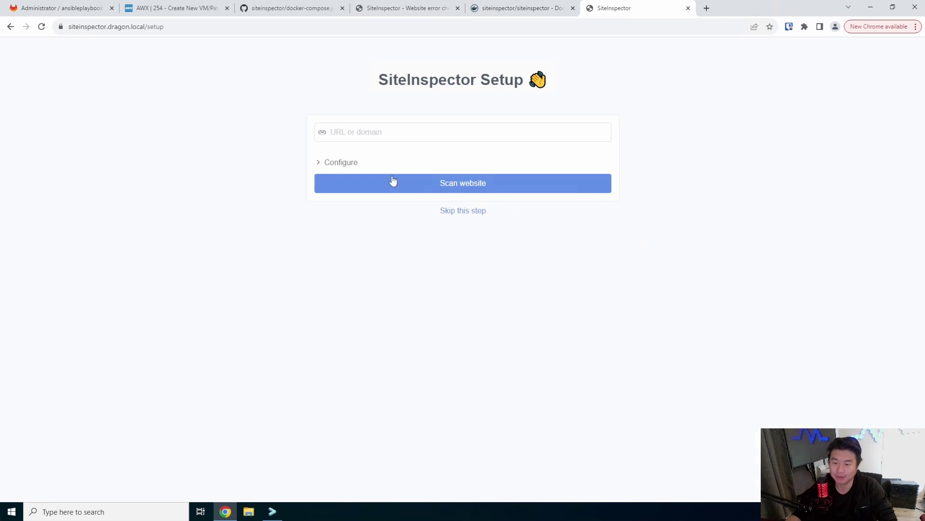
Step: Scan blog.archive.org with the Spelling and grammar and Links checks left on
{"action": "left_click", "coordinate": [350, 164]}
{"action": "left_click", "coordinate": [508, 131]}
{"action": "type", "text": "blog"}
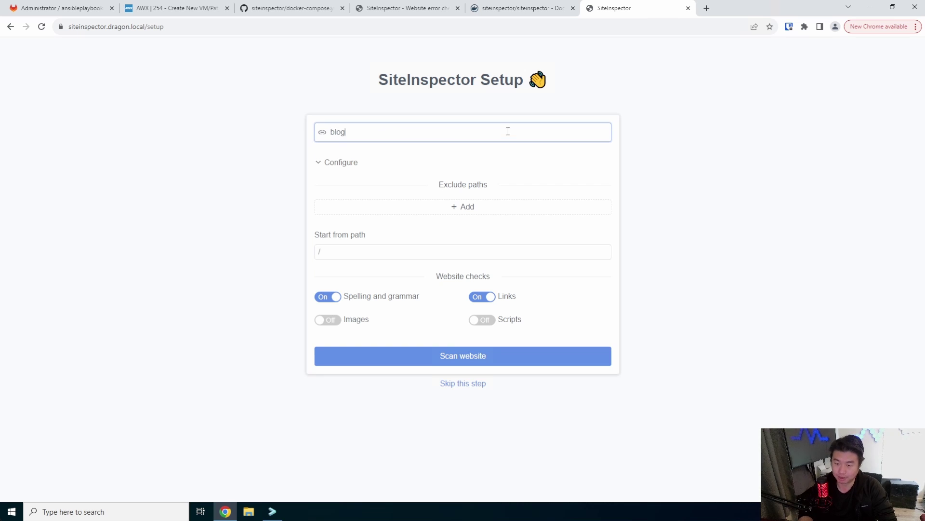
{"action": "type", "text": ".archive.org"}
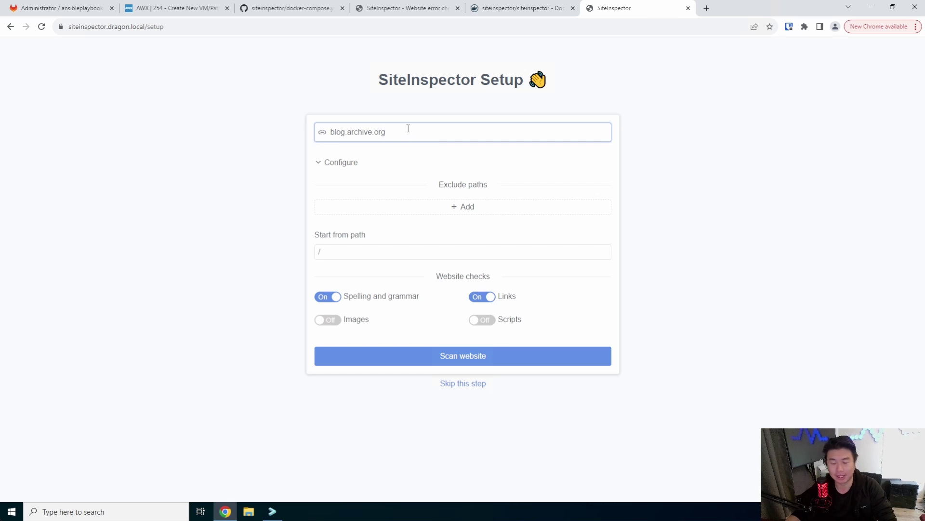
{"action": "left_click_drag", "start_coordinate": [408, 128], "coordinate": [263, 149]}
{"action": "left_click", "coordinate": [411, 132]}
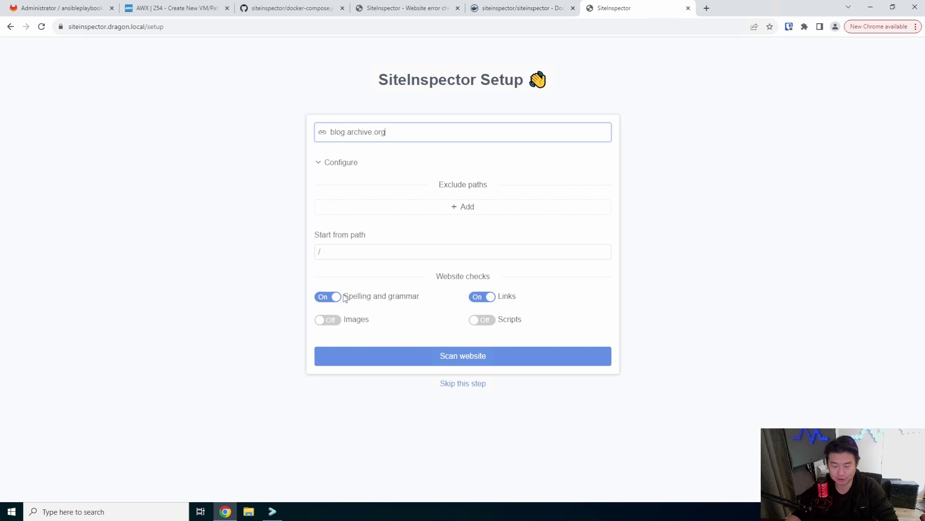
{"action": "left_click", "coordinate": [358, 256]}
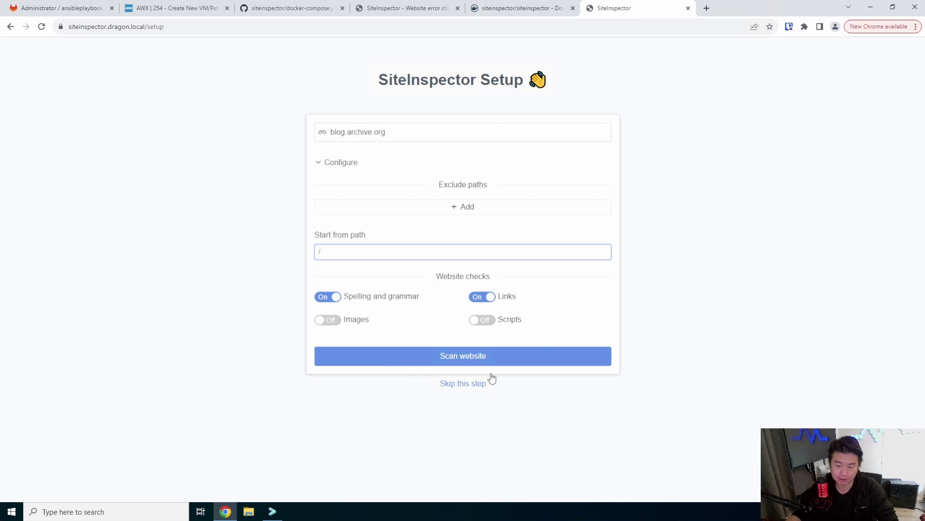
{"action": "left_click", "coordinate": [418, 365]}
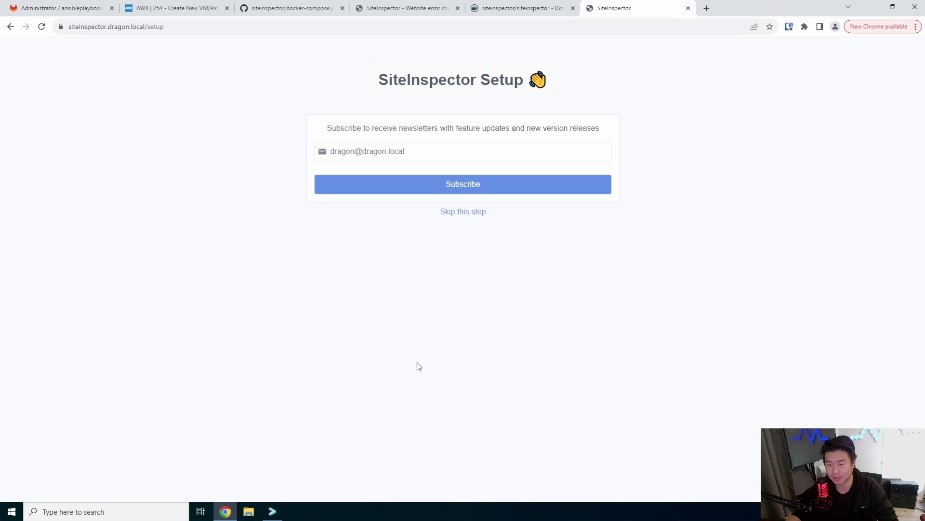
Step: Skip the newsletter signup and check blog.archive.org's spelling, grammar and broken-link counts
{"action": "left_click", "coordinate": [455, 215]}
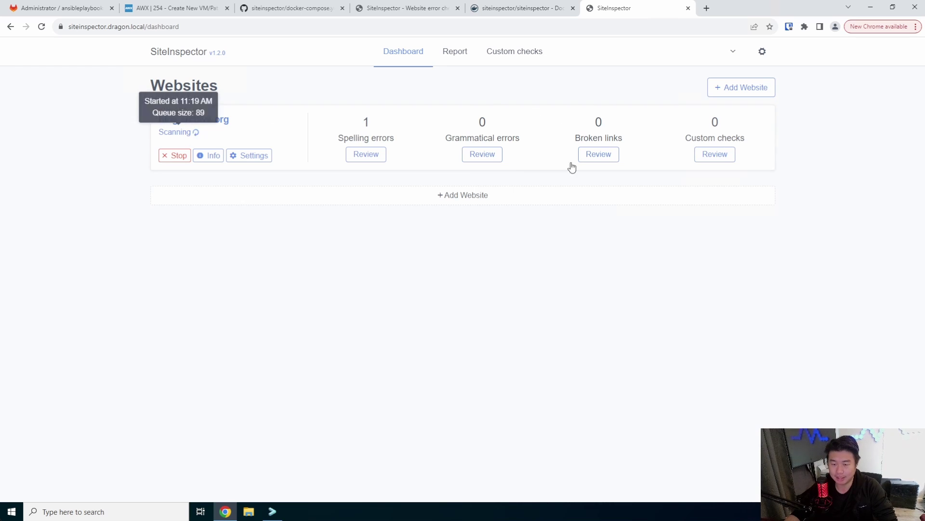
{"action": "left_click_drag", "start_coordinate": [365, 121], "coordinate": [746, 132]}
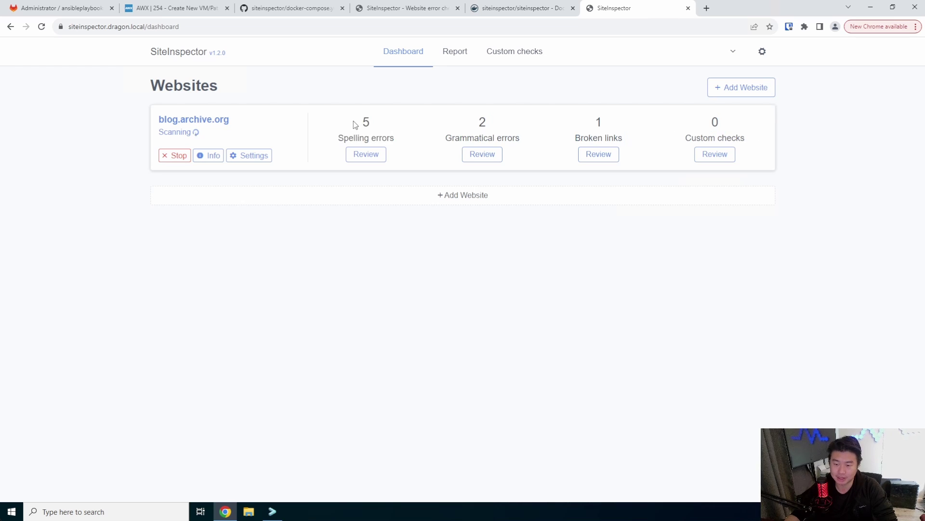
{"action": "left_click_drag", "start_coordinate": [355, 124], "coordinate": [477, 118]}
{"action": "left_click_drag", "start_coordinate": [629, 141], "coordinate": [574, 128]}
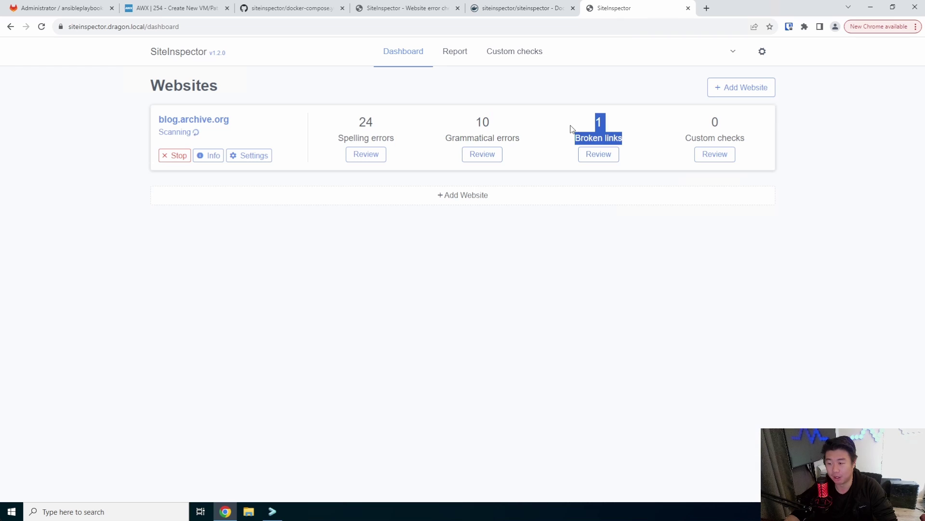
{"action": "left_click", "coordinate": [863, 169]}
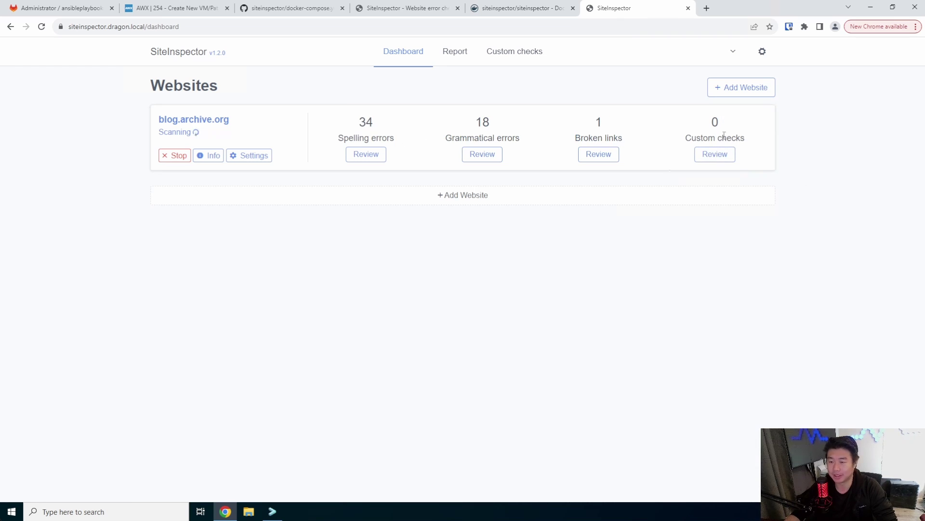
{"action": "left_click", "coordinate": [504, 57]}
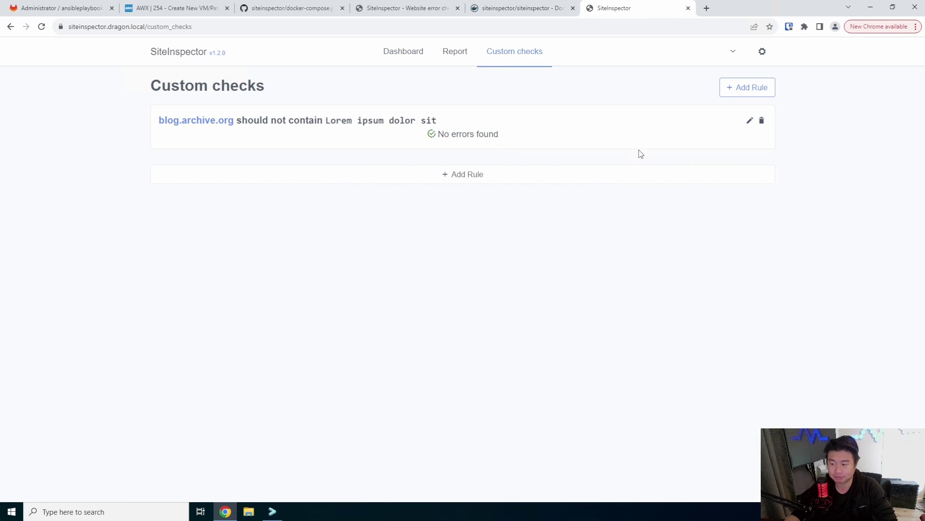
{"action": "left_click", "coordinate": [684, 173]}
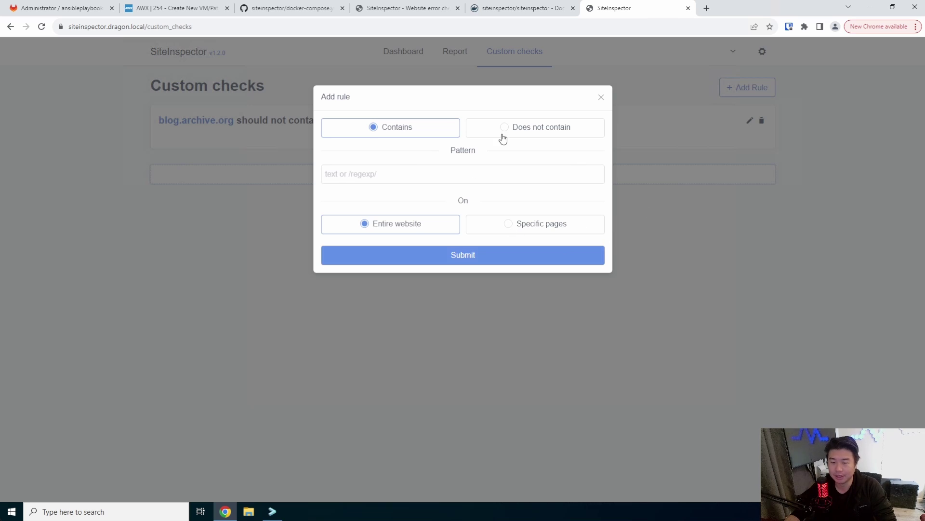
{"action": "left_click", "coordinate": [449, 82]}
{"action": "left_click", "coordinate": [403, 54]}
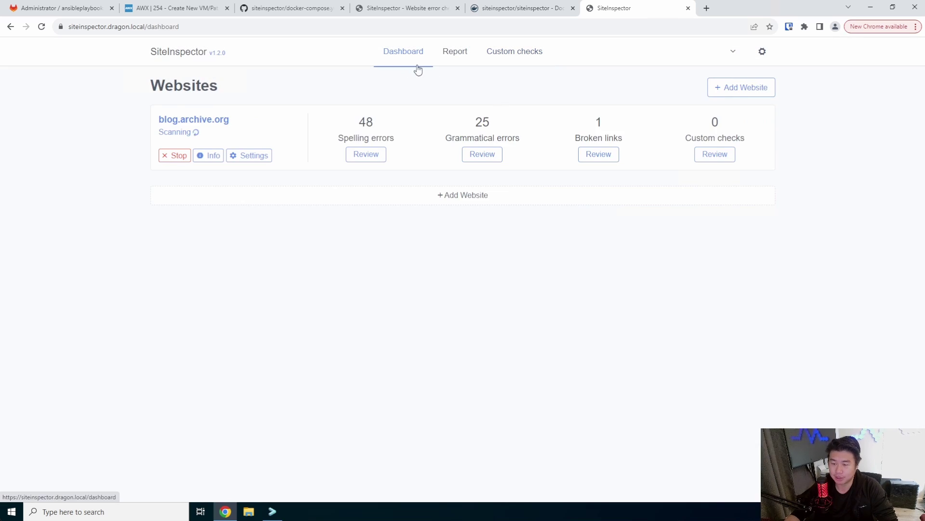
Step: Open the Spelling errors review for blog.archive.org and scroll through each page's error rows
{"action": "left_click", "coordinate": [356, 155]}
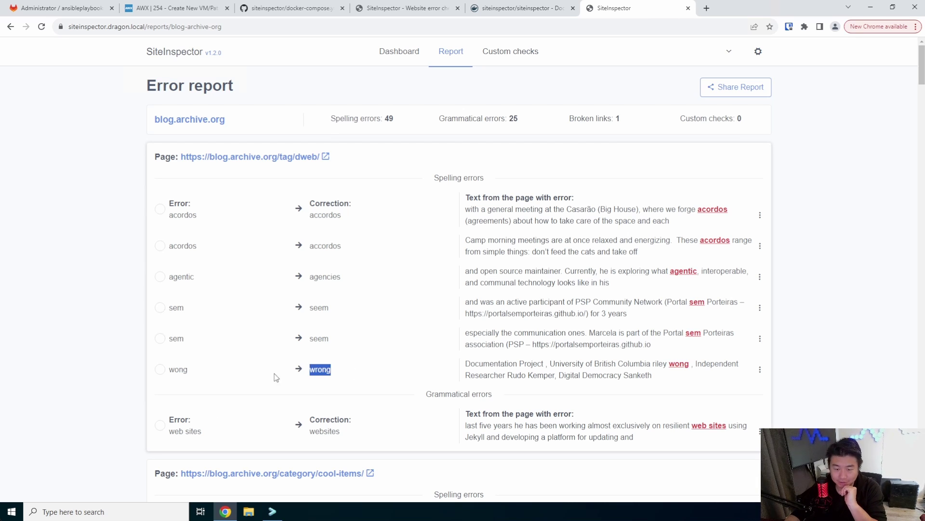
{"action": "left_click_drag", "start_coordinate": [276, 377], "coordinate": [152, 333]}
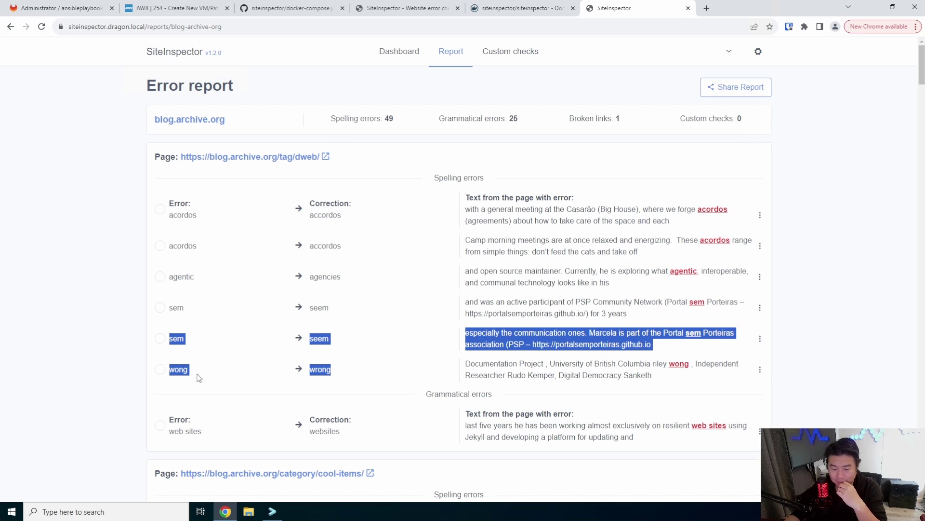
{"action": "scroll", "coordinate": [448, 381], "scroll_direction": "down", "scroll_amount": 2}
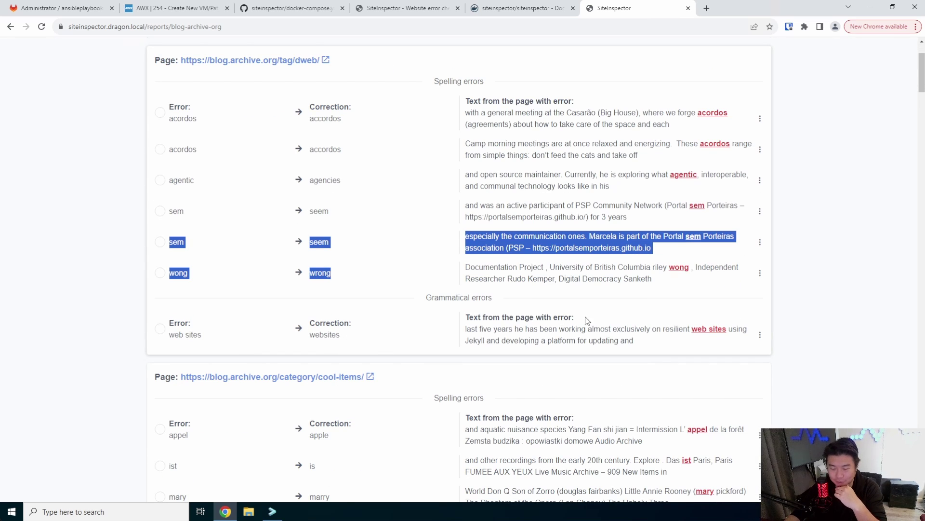
{"action": "scroll", "coordinate": [588, 320], "scroll_direction": "down", "scroll_amount": 3}
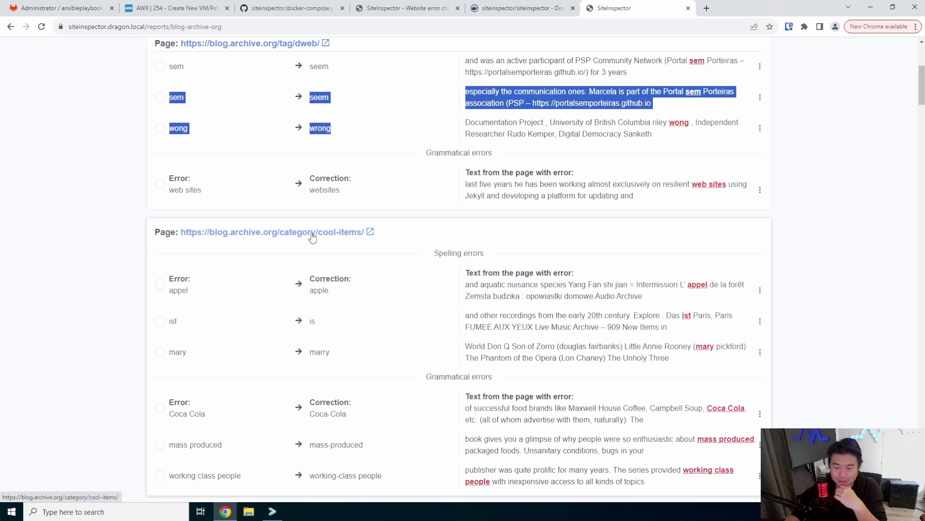
{"action": "left_click_drag", "start_coordinate": [569, 287], "coordinate": [568, 296]}
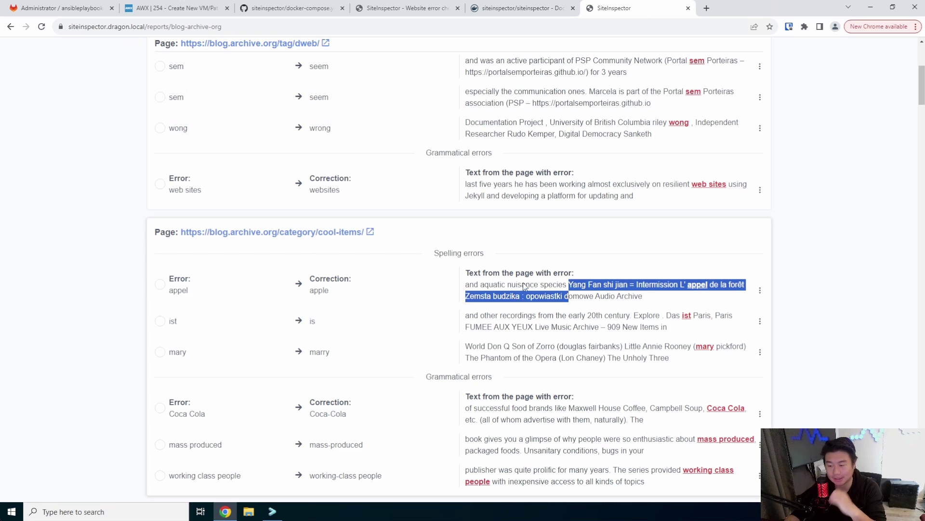
{"action": "left_click", "coordinate": [452, 227]}
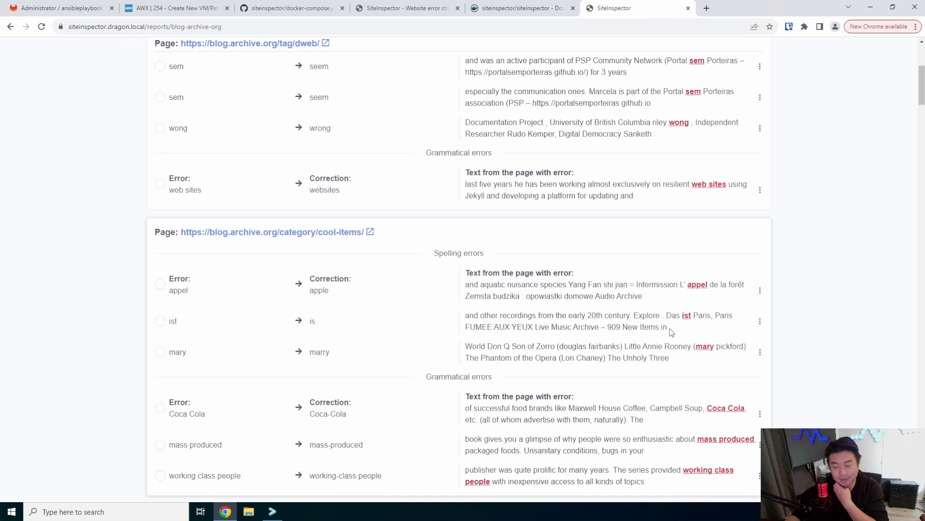
{"action": "scroll", "coordinate": [671, 332], "scroll_direction": "down", "scroll_amount": 15}
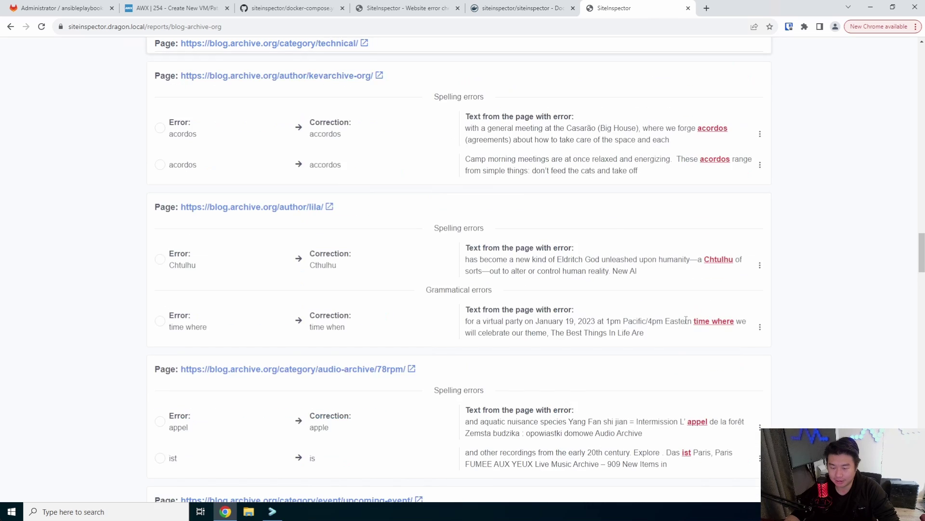
{"action": "scroll", "coordinate": [686, 320], "scroll_direction": "down", "scroll_amount": 15}
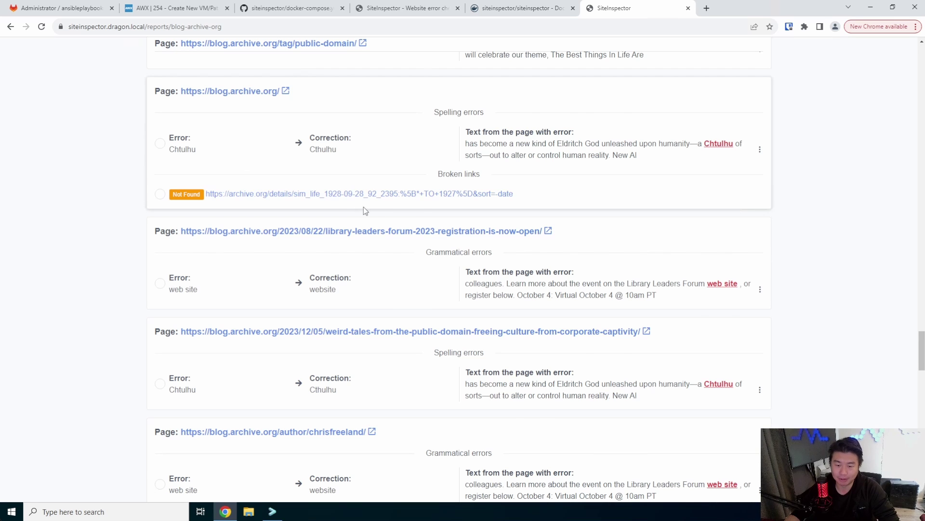
{"action": "scroll", "coordinate": [363, 211], "scroll_direction": "down", "scroll_amount": 15}
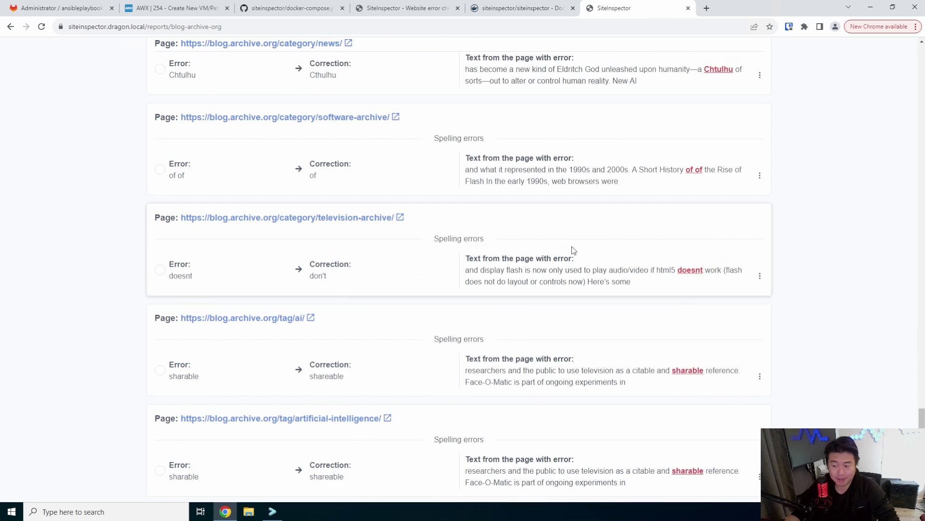
{"action": "scroll", "coordinate": [574, 250], "scroll_direction": "down", "scroll_amount": 10}
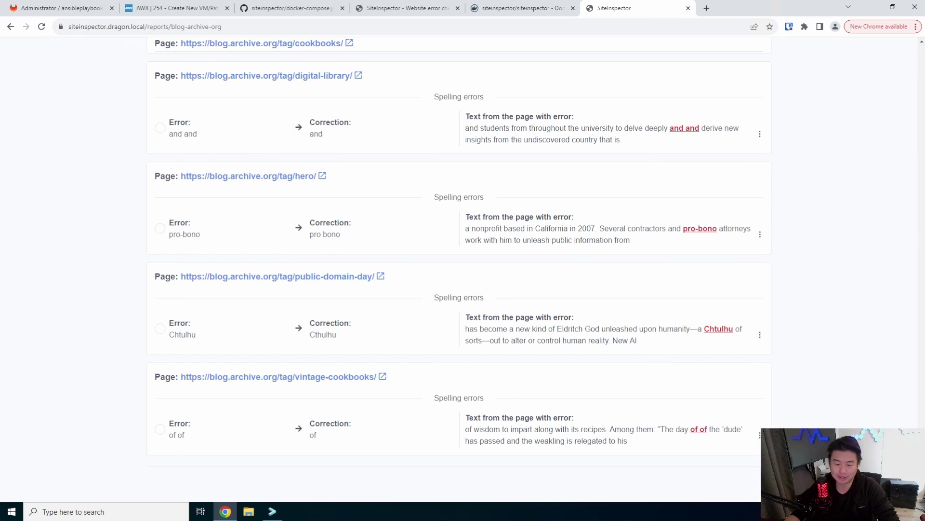
{"action": "scroll", "coordinate": [648, 162], "scroll_direction": "up", "scroll_amount": 20}
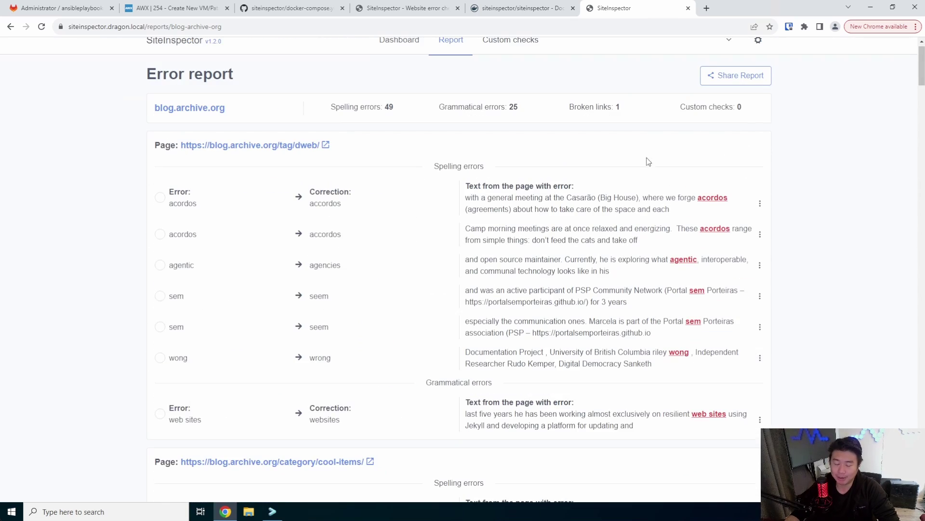